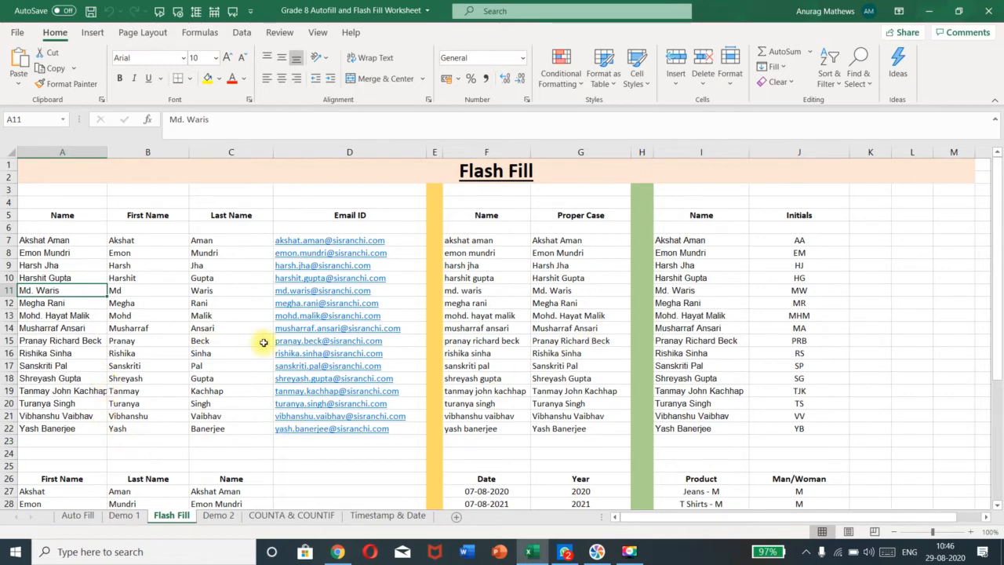
# Switch to the Demo 2 sheet, which has full names in column A
pyautogui.click(220, 515)
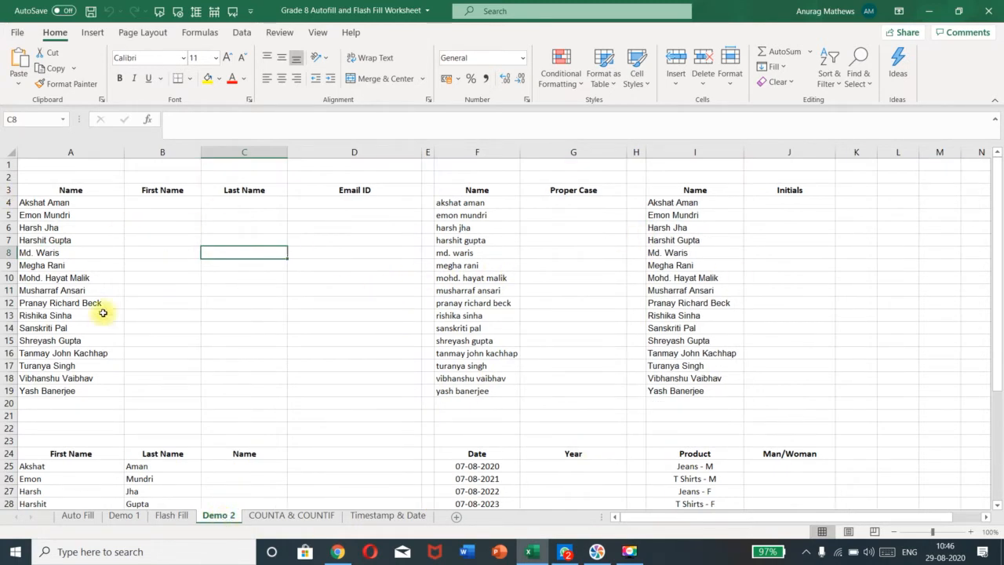
pyautogui.click(151, 203)
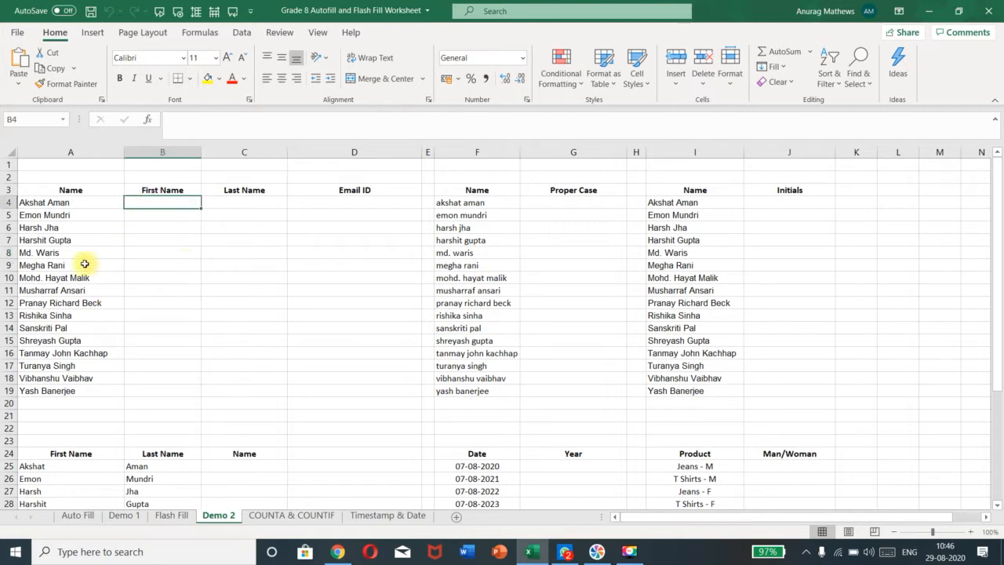
pyautogui.click(74, 202)
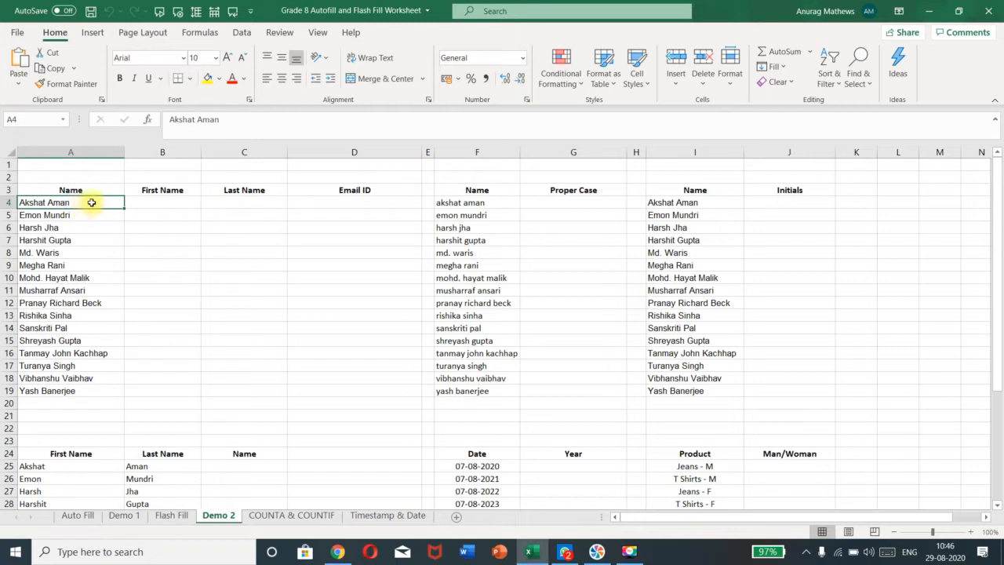
pyautogui.moveTo(118, 204); pyautogui.dragTo(112, 393)
pyautogui.click(138, 252)
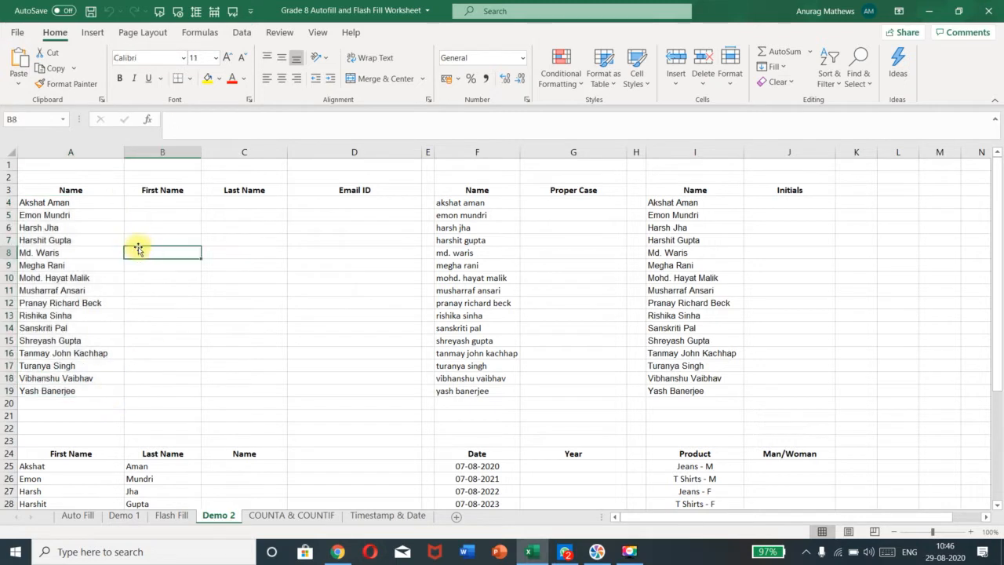
pyautogui.click(142, 202)
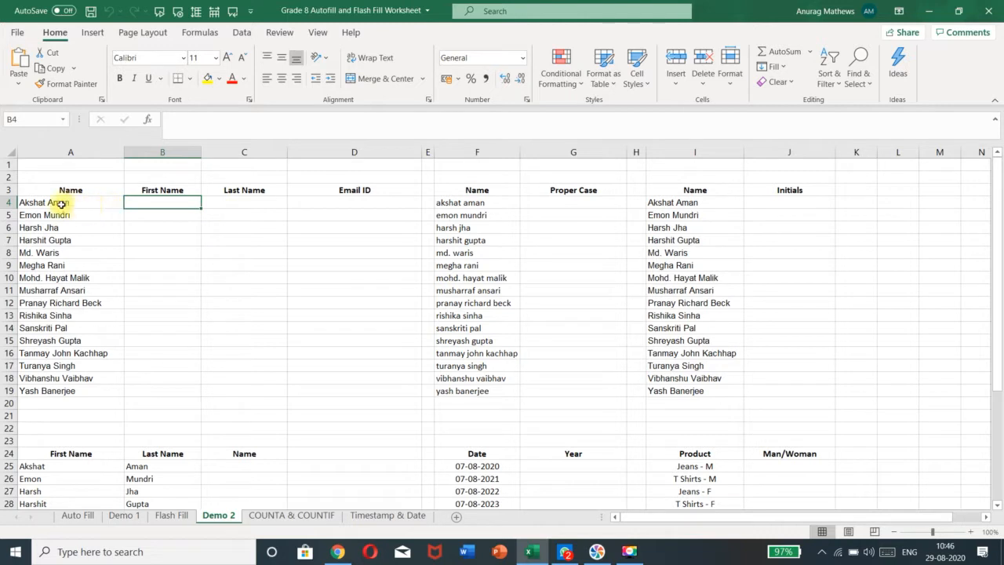
pyautogui.click(245, 203)
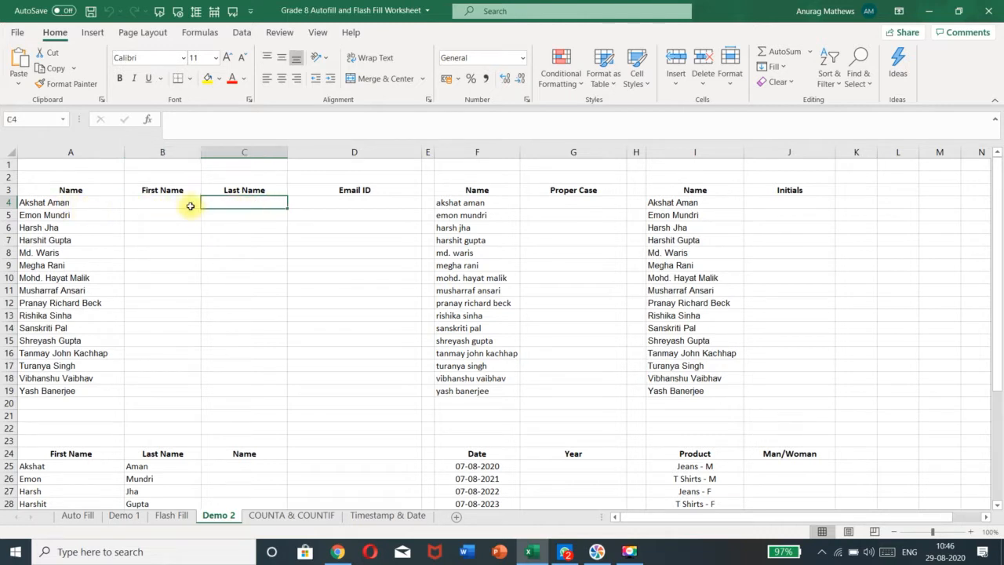
pyautogui.click(148, 201)
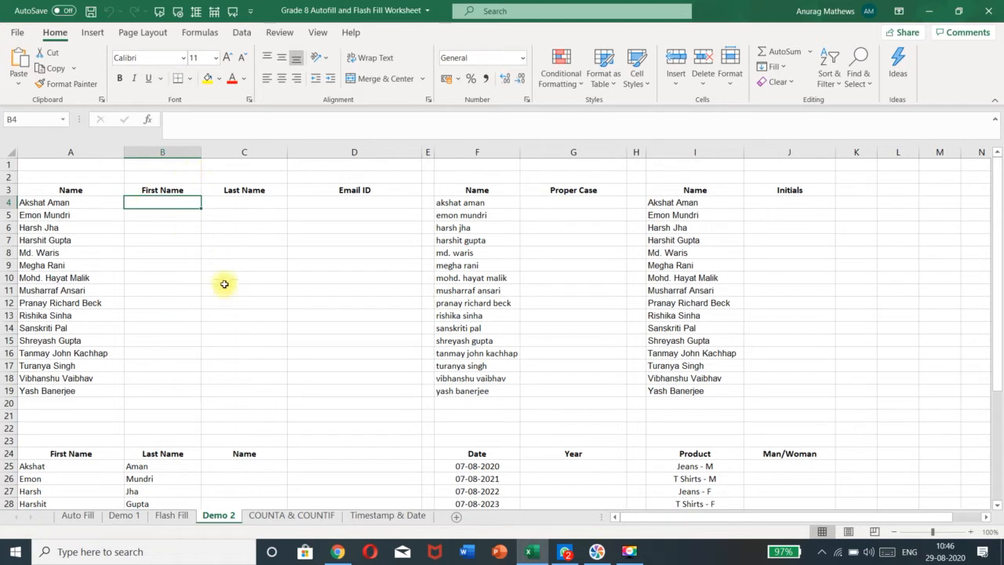
pyautogui.click(162, 216)
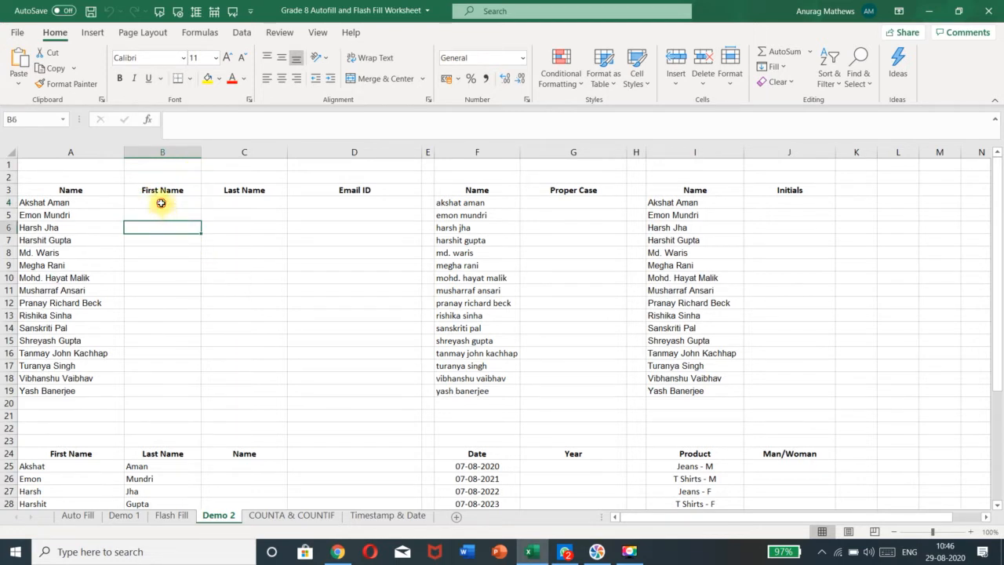
pyautogui.click(161, 201)
pyautogui.click(167, 217)
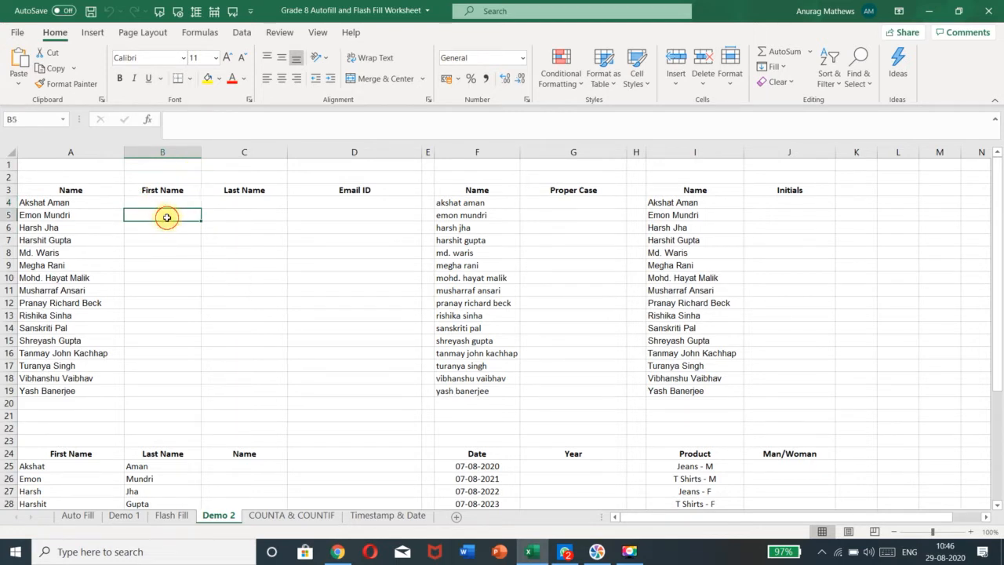
pyautogui.click(253, 216)
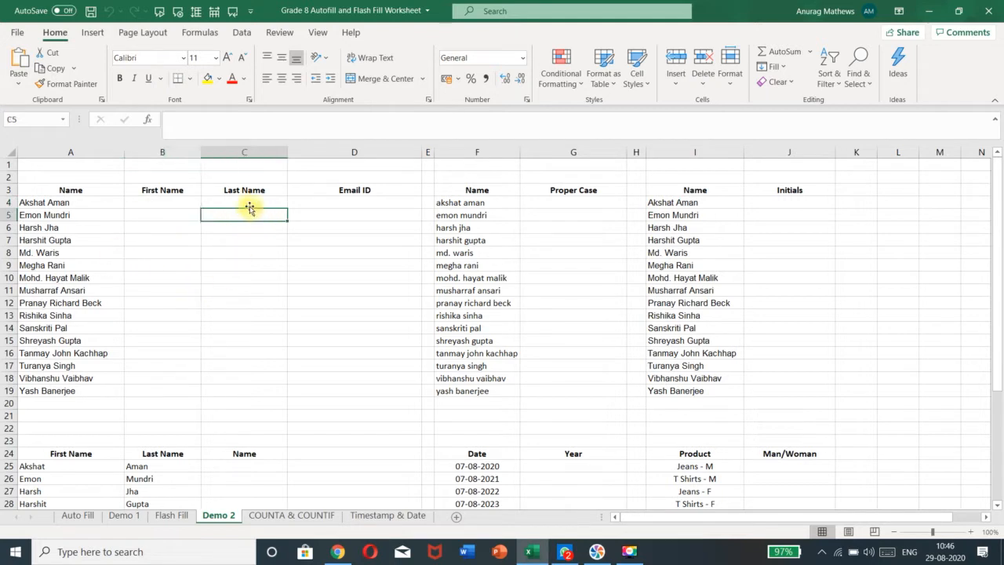
pyautogui.click(155, 203)
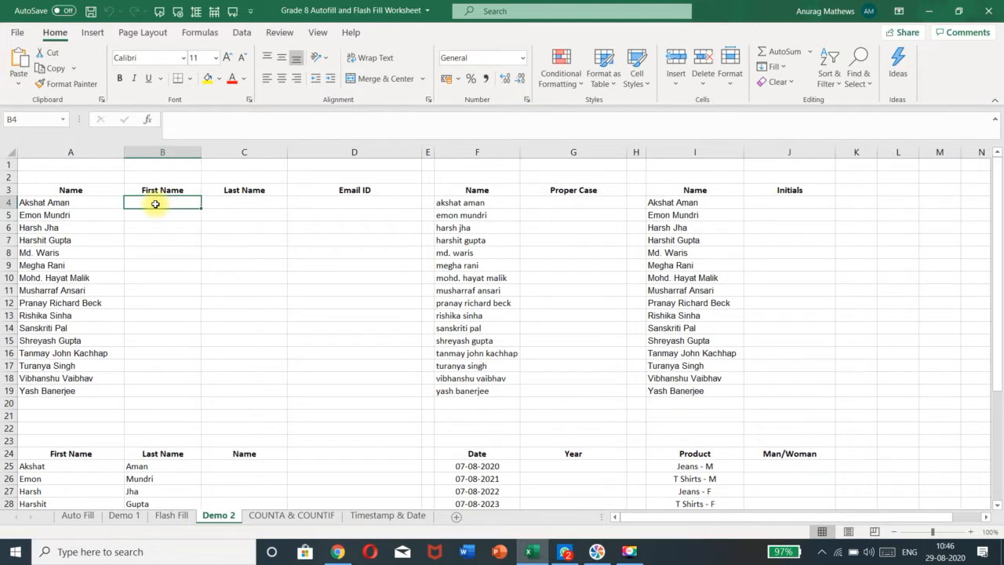
pyautogui.click(226, 205)
pyautogui.click(182, 203)
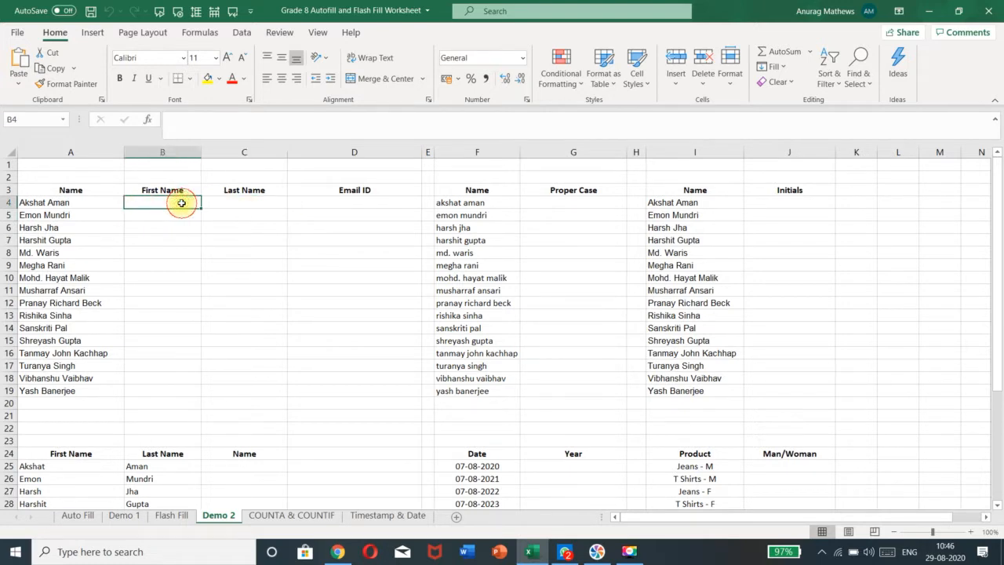
pyautogui.click(228, 208)
pyautogui.click(160, 207)
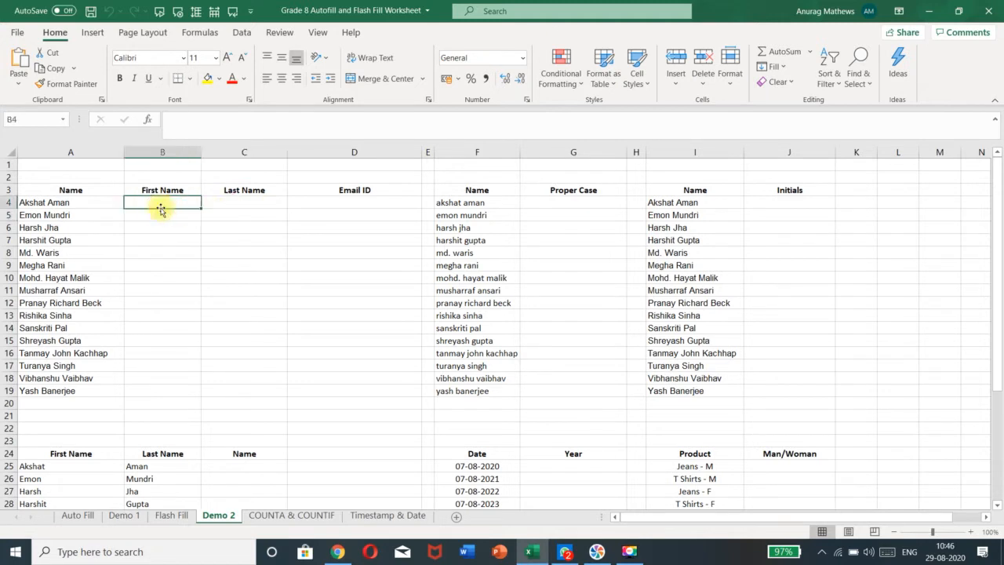
pyautogui.click(219, 205)
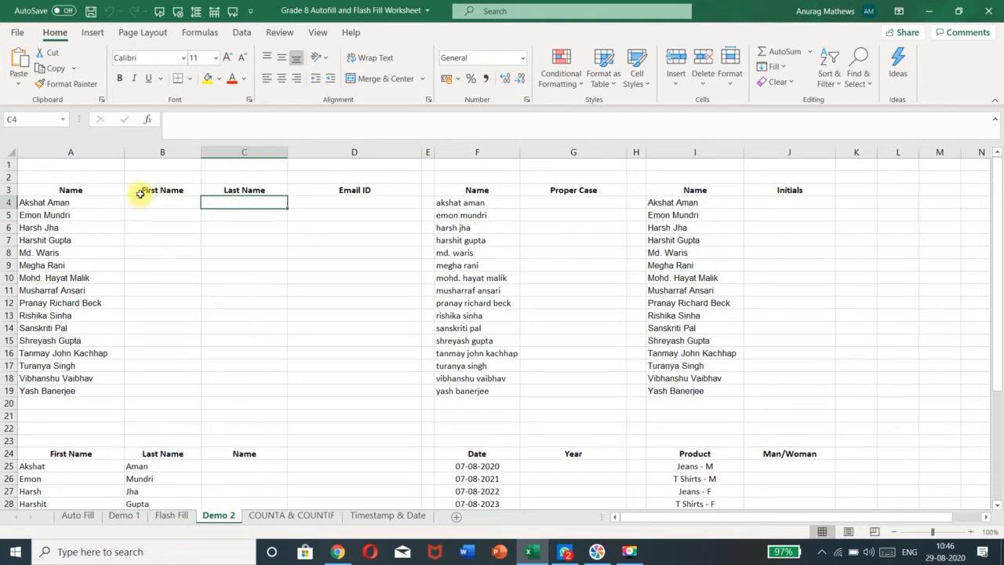
pyautogui.click(97, 202)
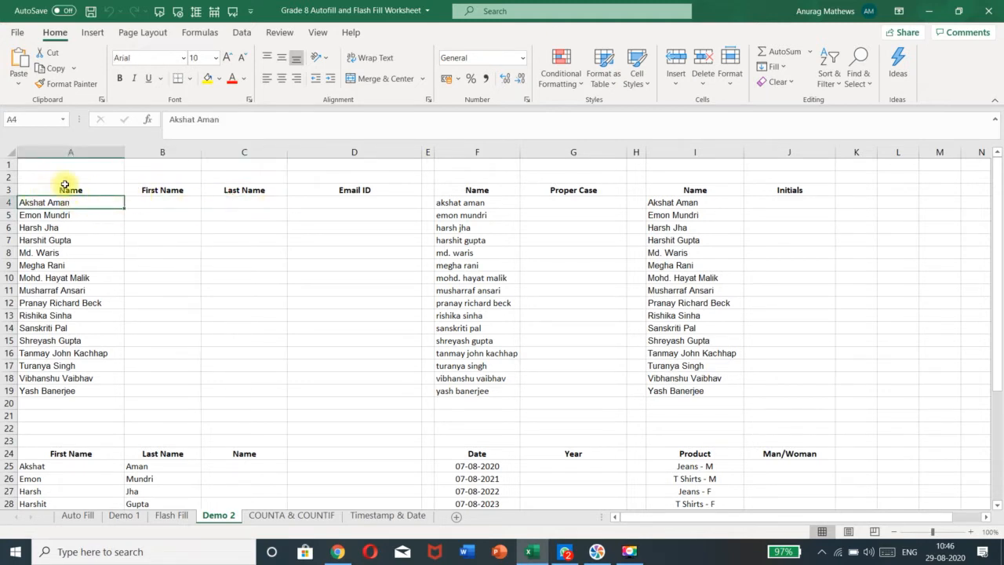
pyautogui.click(150, 204)
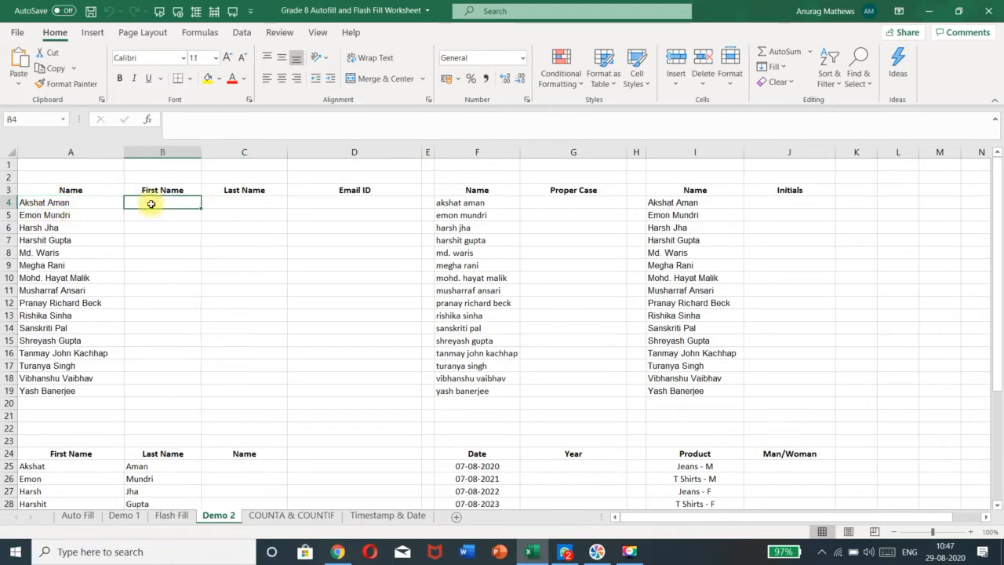
# Enter 'Akshat' in B4 and Flash Fill the remaining first names down to Yash
pyautogui.write('Akshat')
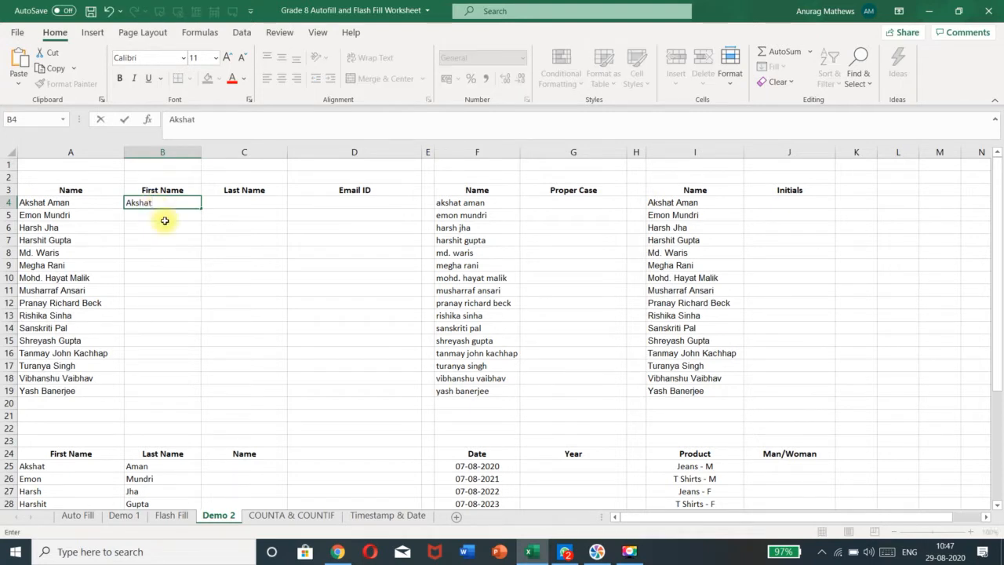
pyautogui.press('Return')
pyautogui.click(91, 203)
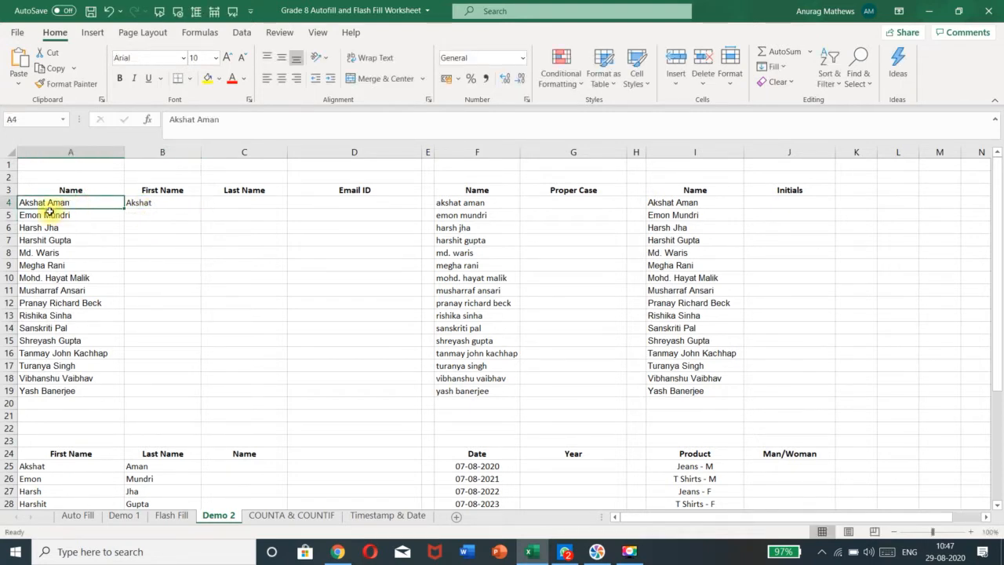
pyautogui.click(141, 204)
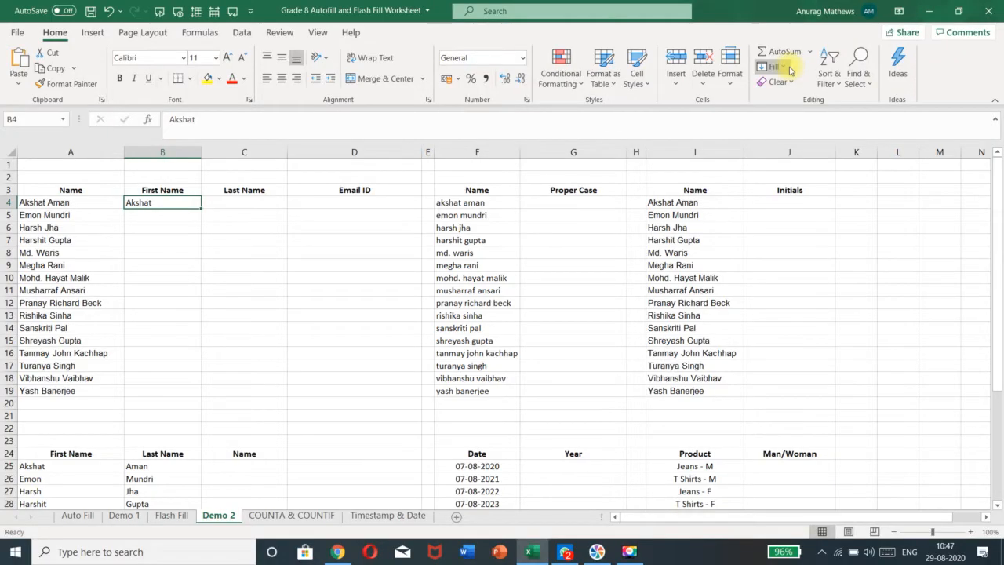
pyautogui.click(788, 69)
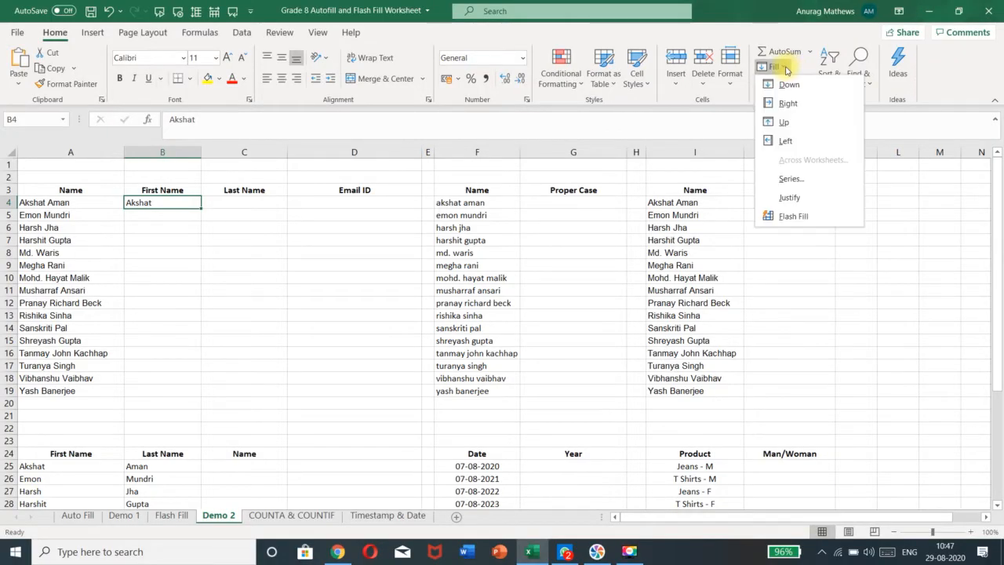
pyautogui.click(832, 219)
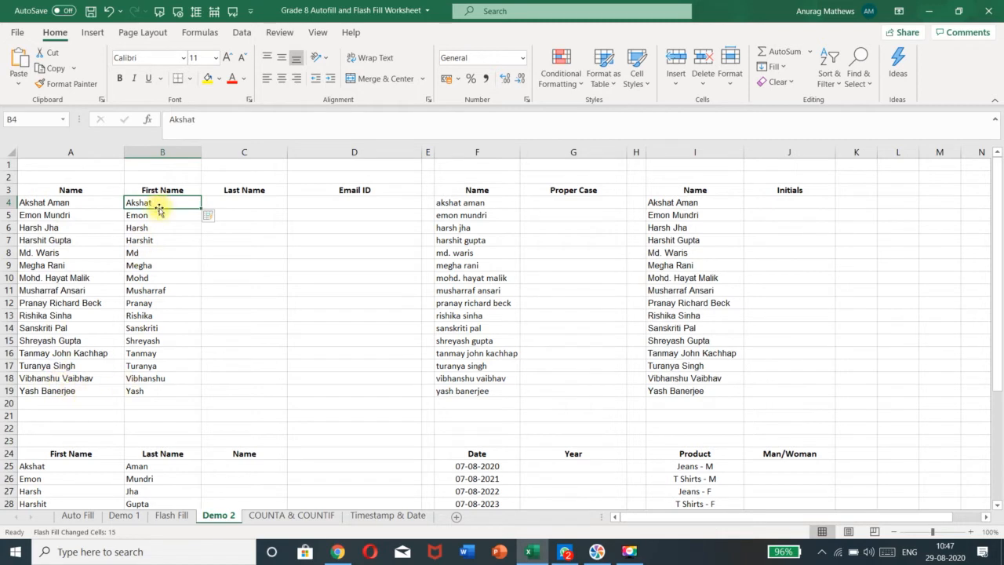
pyautogui.click(154, 395)
pyautogui.click(253, 201)
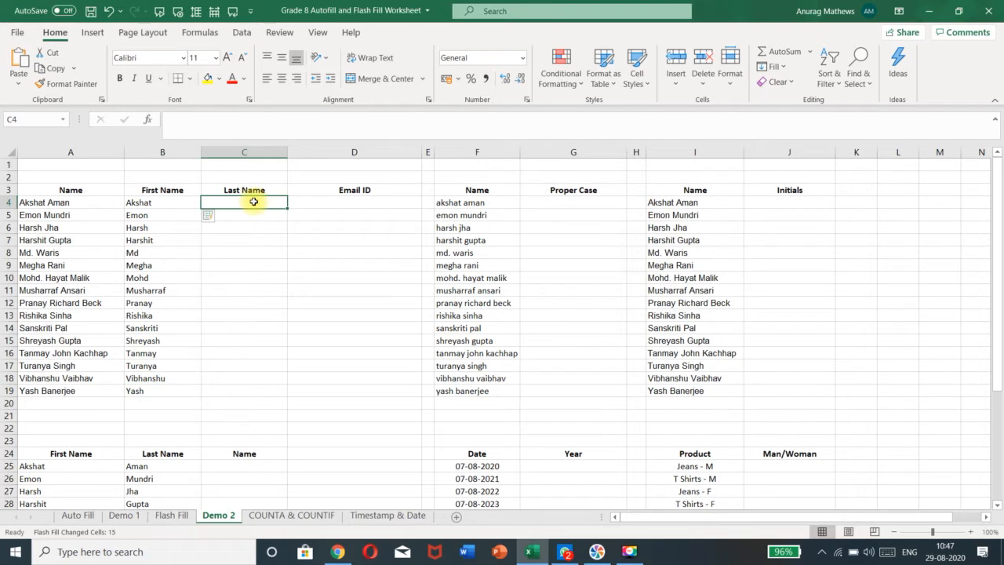
# Enter 'AMan' in C4 and Flash Fill surnames Aman through Banerjee into C5:C19
pyautogui.write('A')
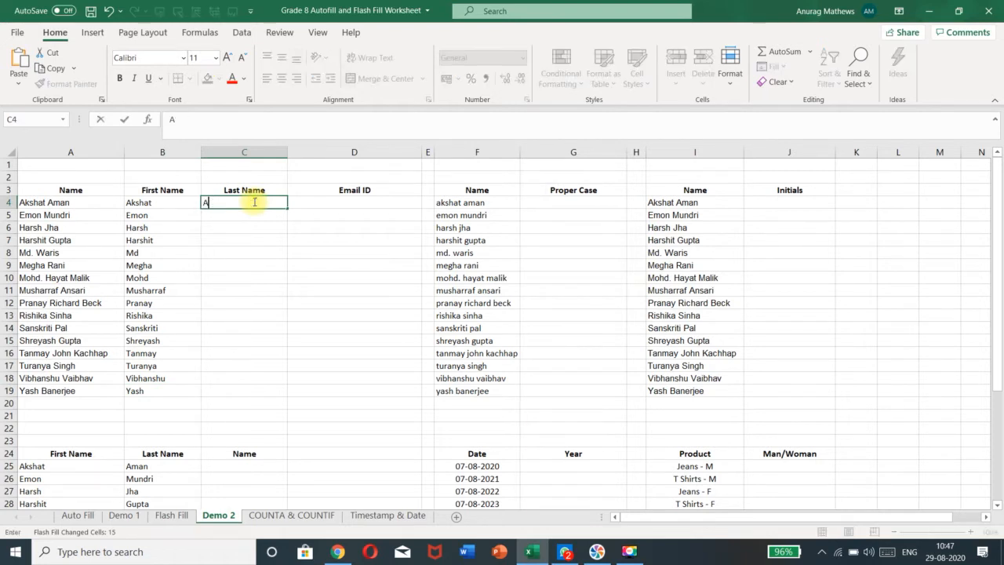
pyautogui.write('Man')
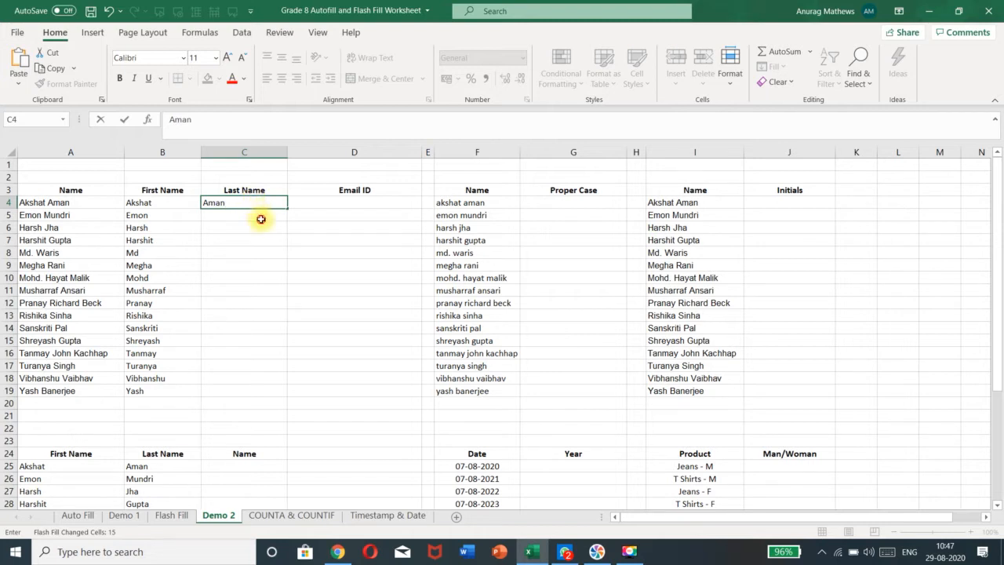
pyautogui.hotkey('ctrl', 'Return')
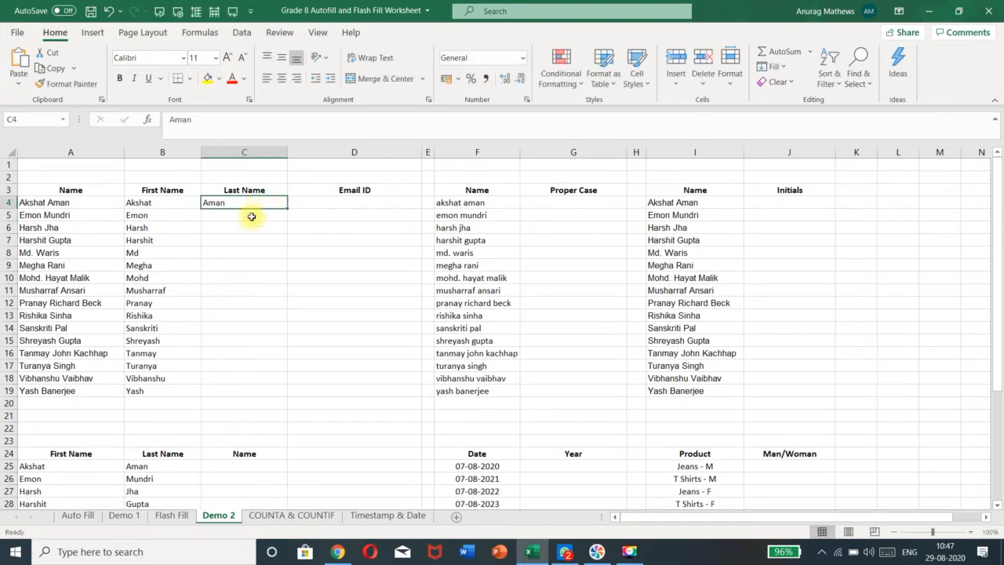
pyautogui.click(774, 66)
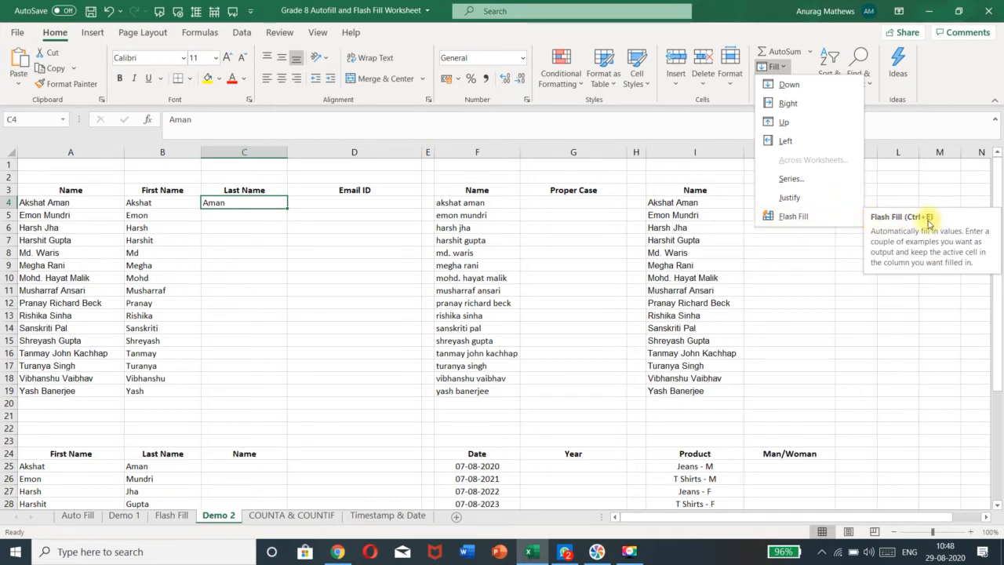
pyautogui.click(847, 216)
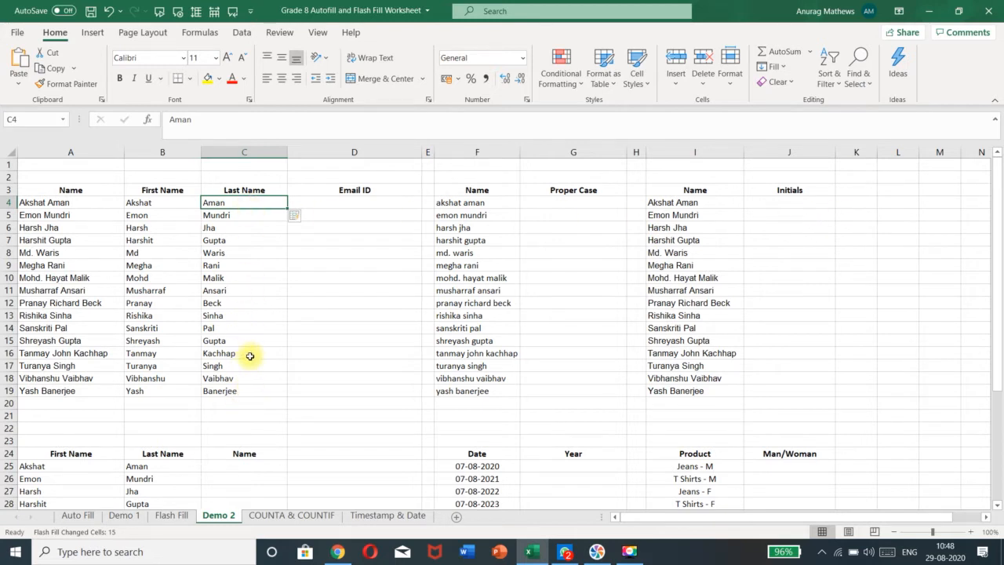
pyautogui.click(317, 251)
pyautogui.click(311, 203)
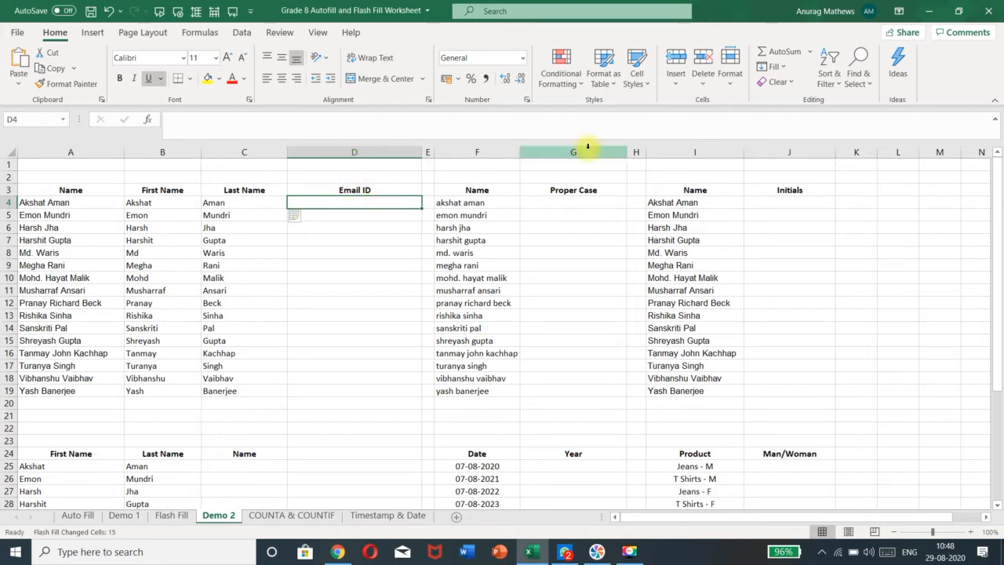
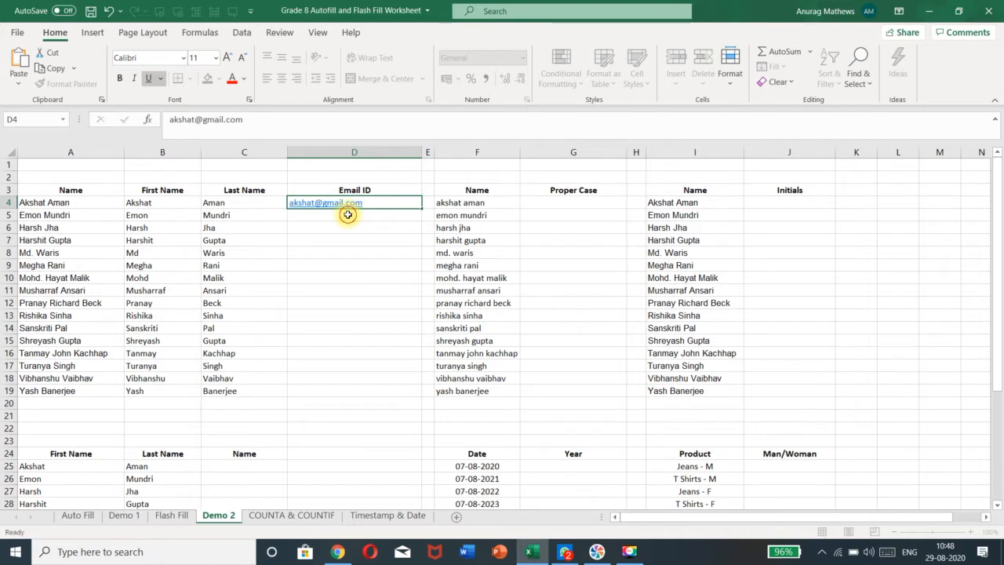
pyautogui.click(348, 214)
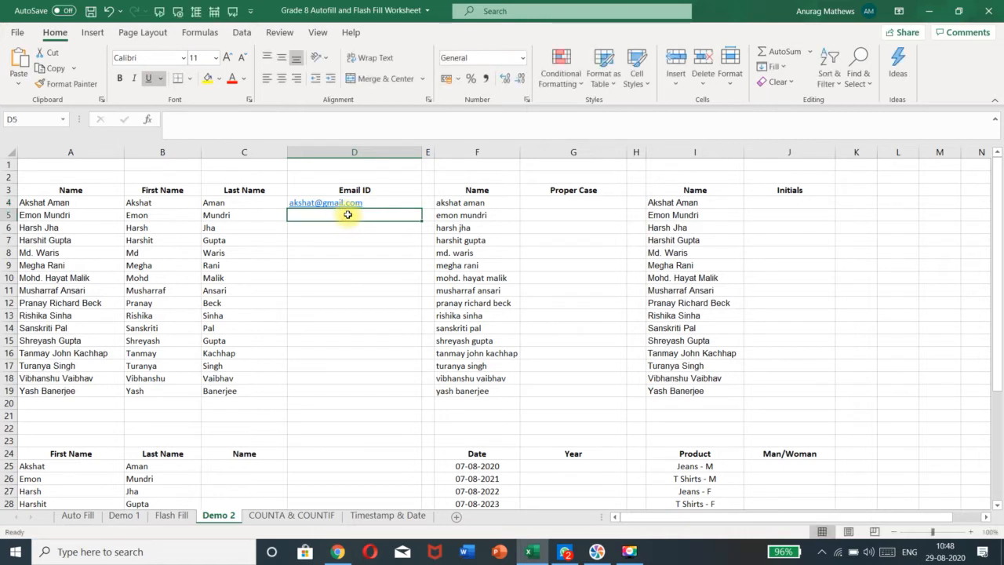
pyautogui.click(367, 202)
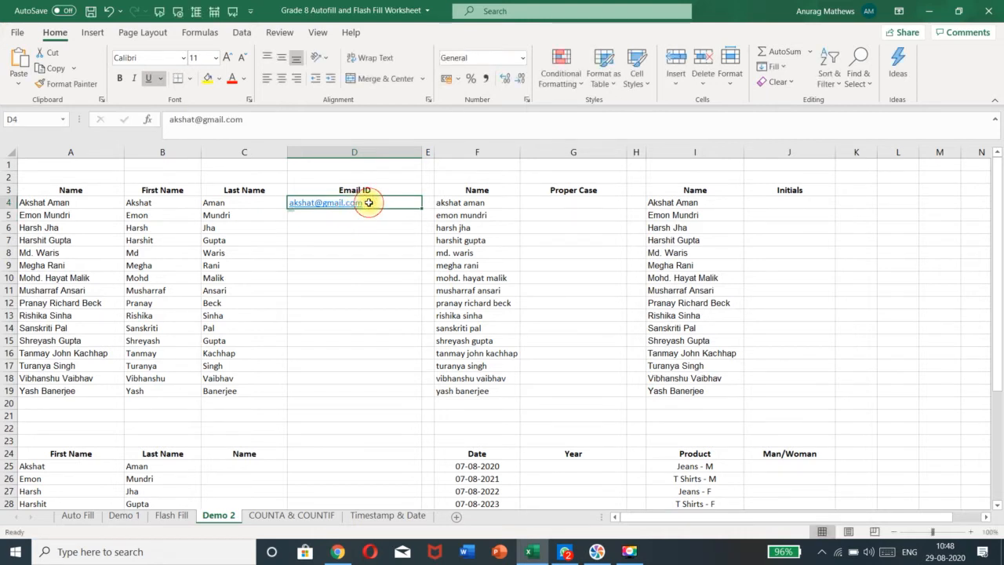
pyautogui.click(789, 73)
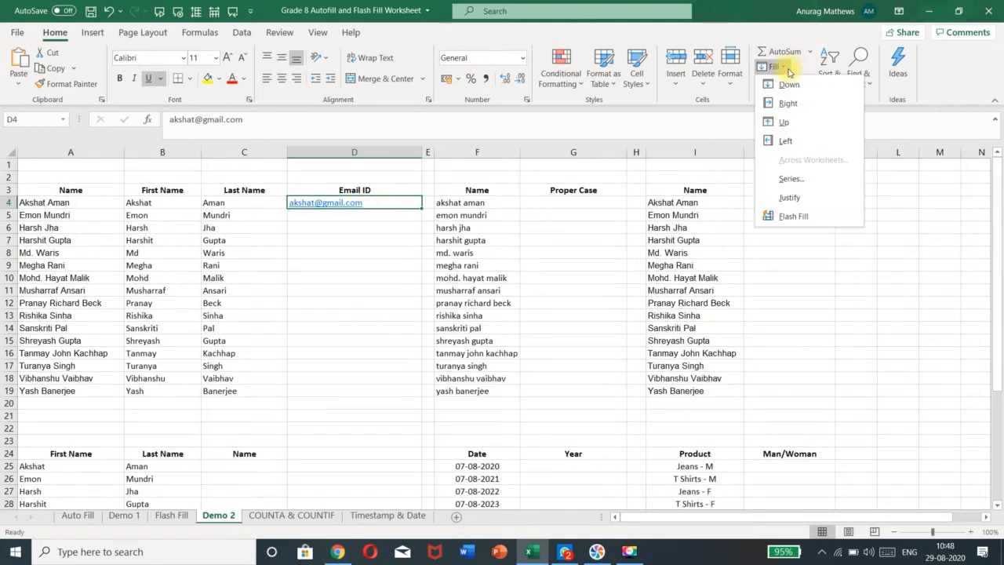
pyautogui.click(832, 213)
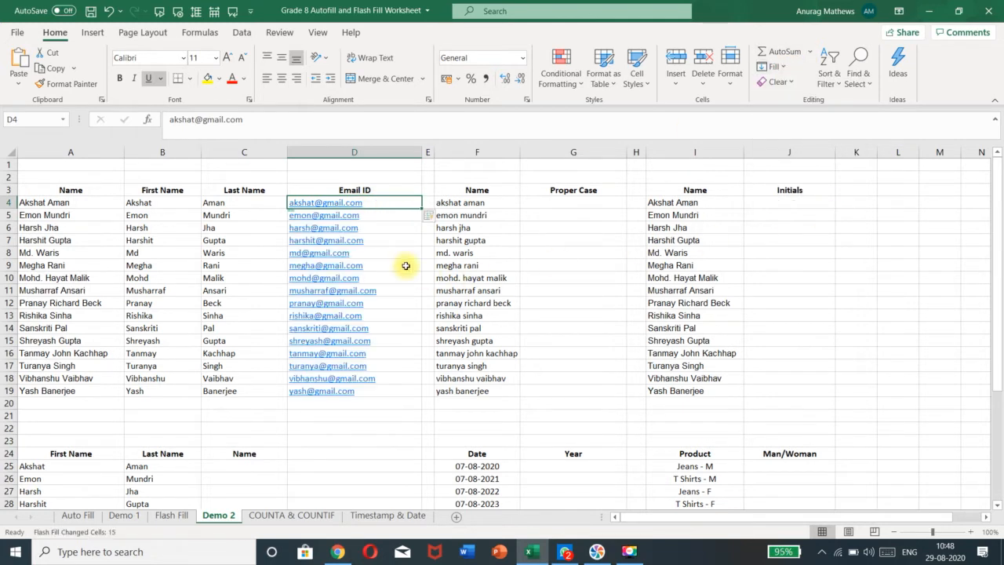
pyautogui.click(367, 215)
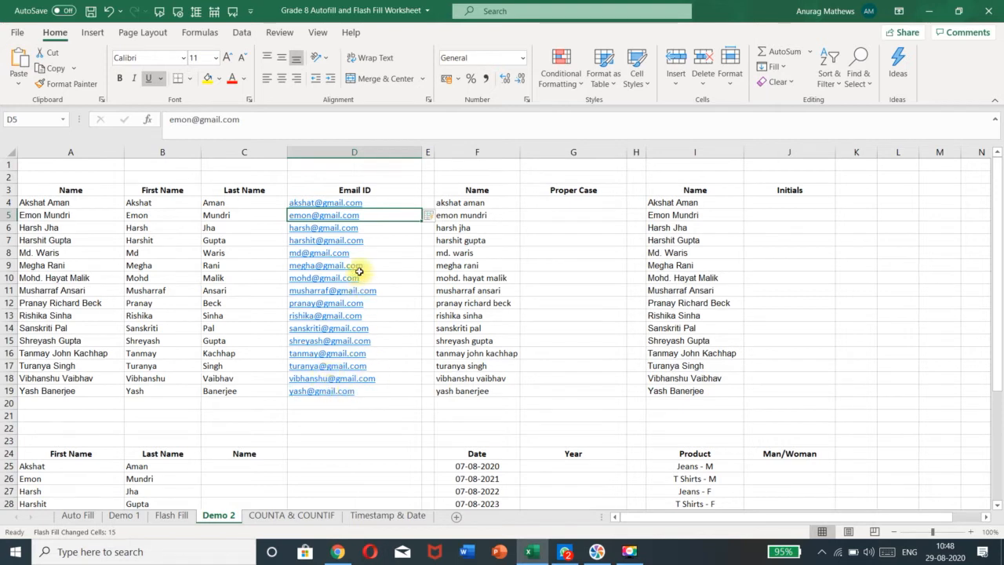
# Compare the names in columns A and F and pick G4 for the proper-case example
pyautogui.click(375, 201)
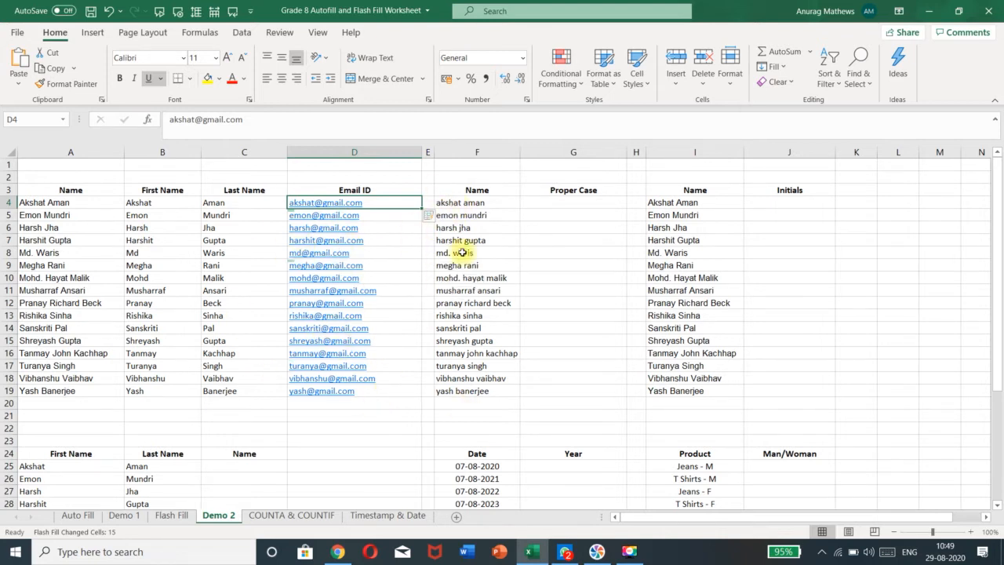
pyautogui.click(556, 204)
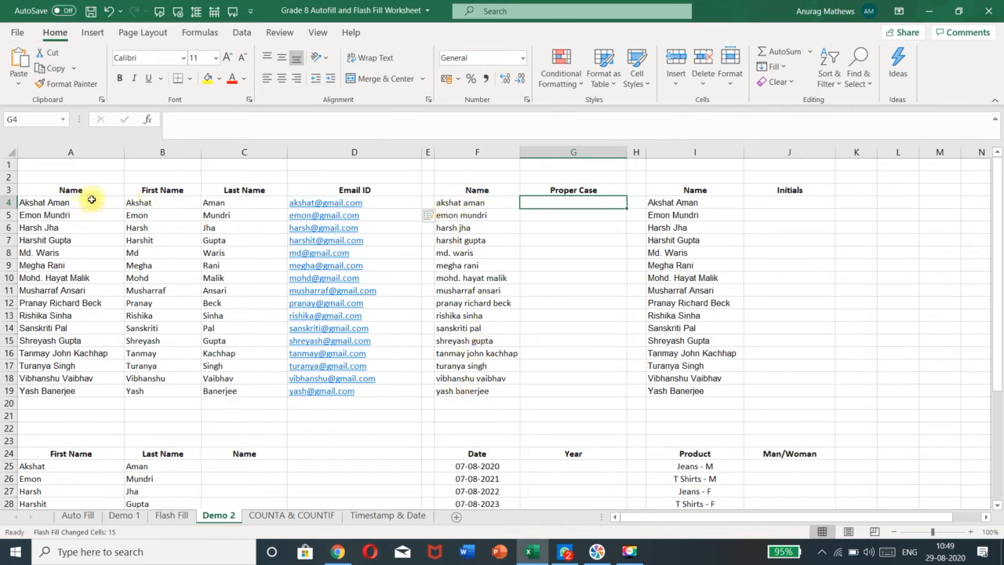
pyautogui.moveTo(80, 204); pyautogui.dragTo(87, 392)
pyautogui.click(496, 202)
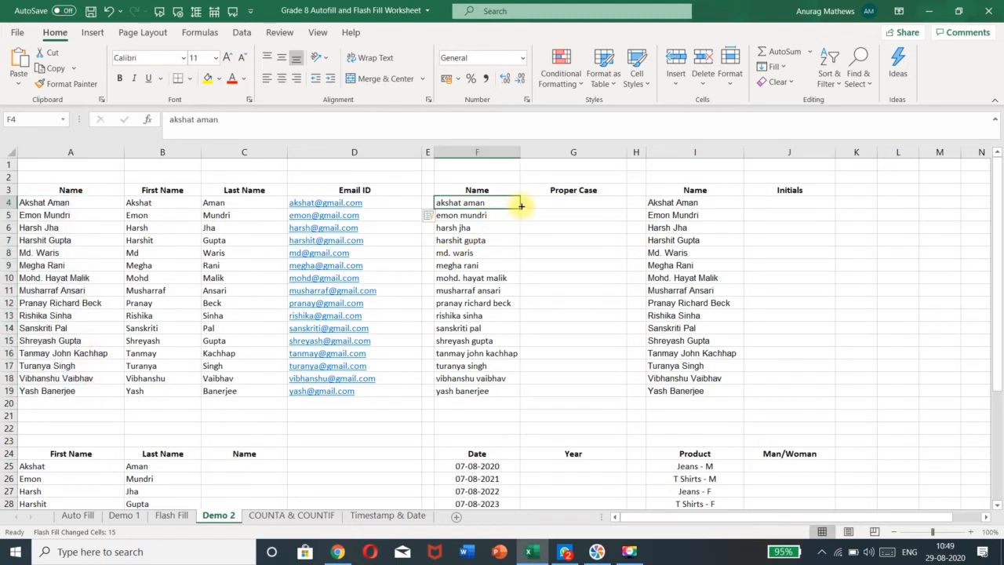
pyautogui.click(549, 206)
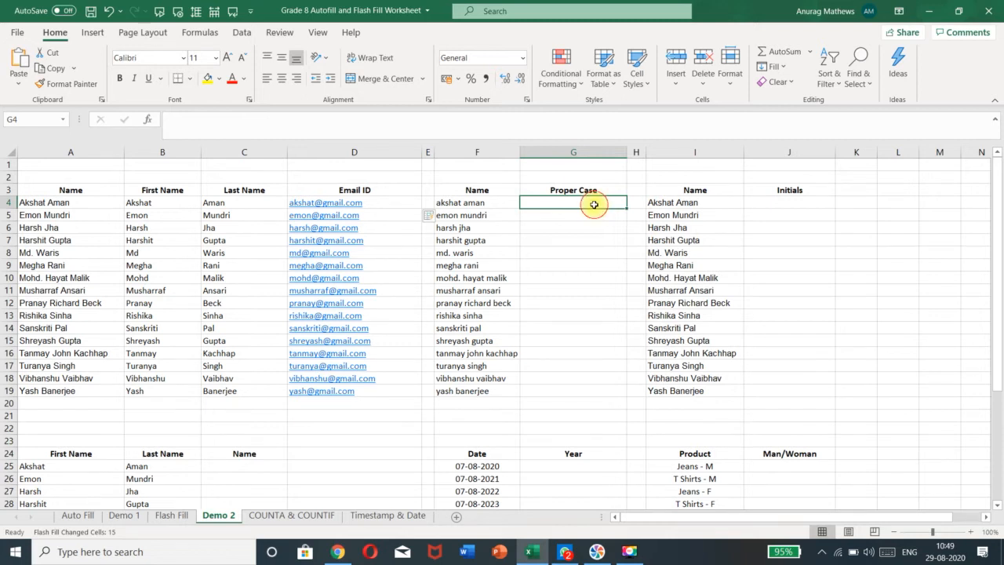
pyautogui.click(570, 225)
pyautogui.click(568, 199)
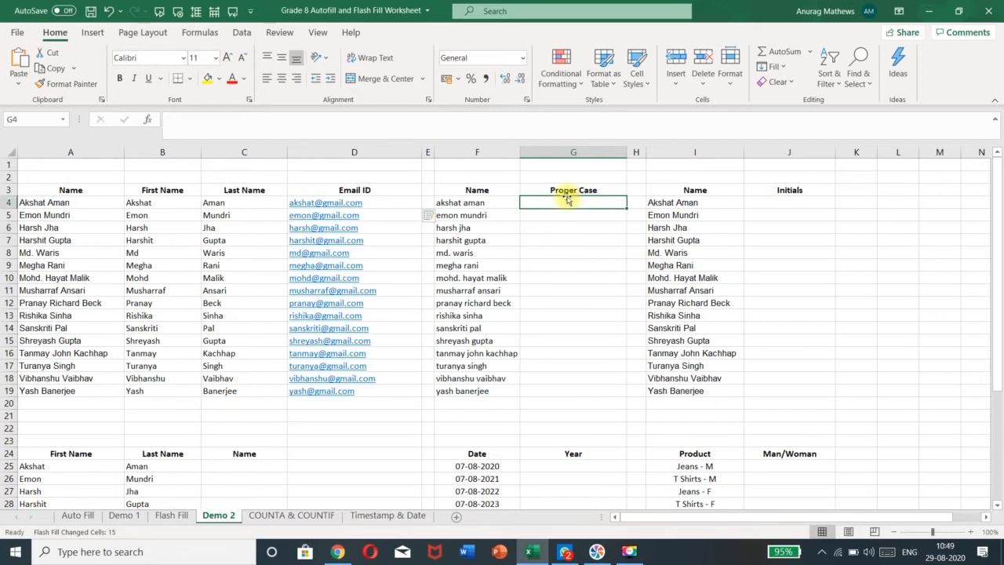
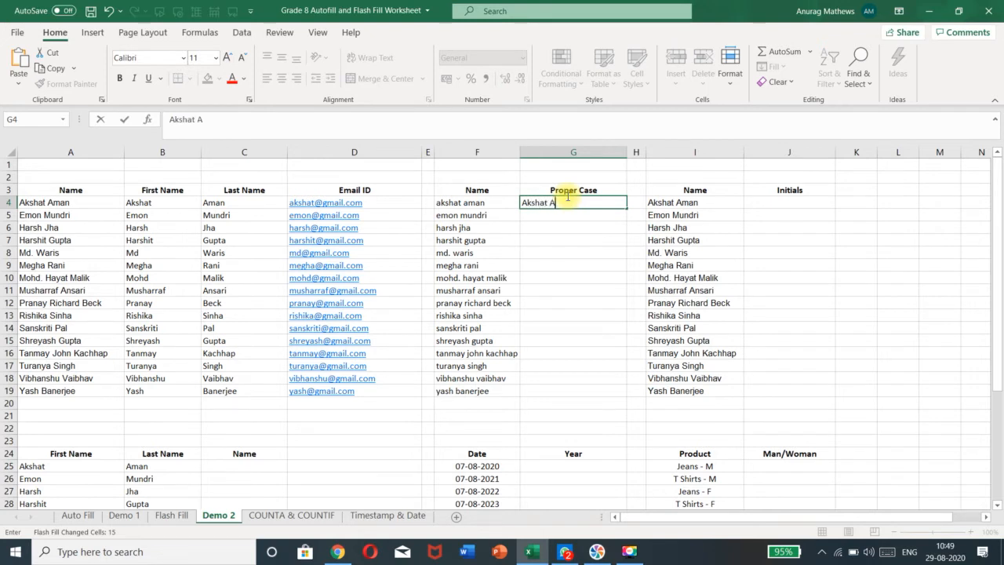
pyautogui.click(576, 217)
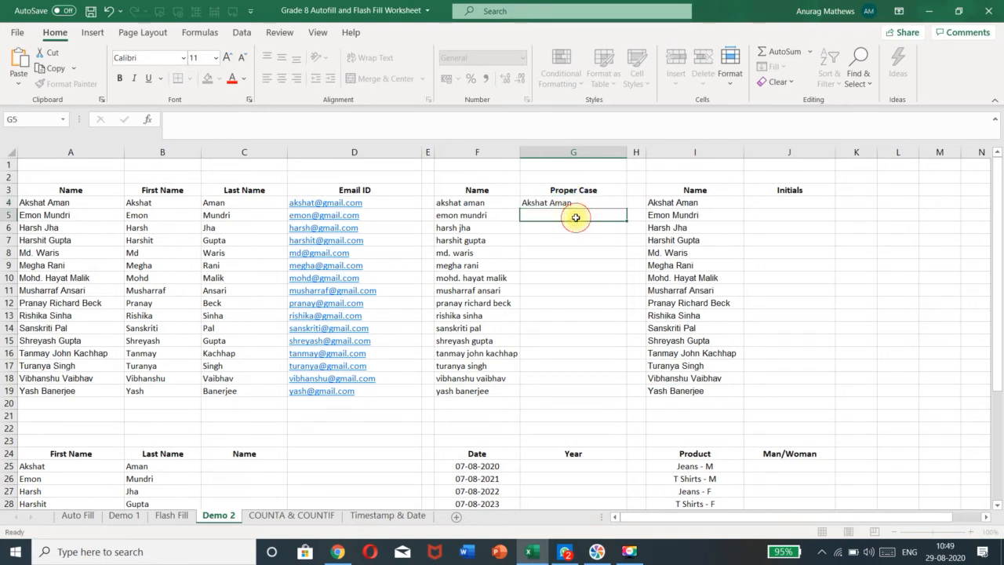
pyautogui.click(578, 205)
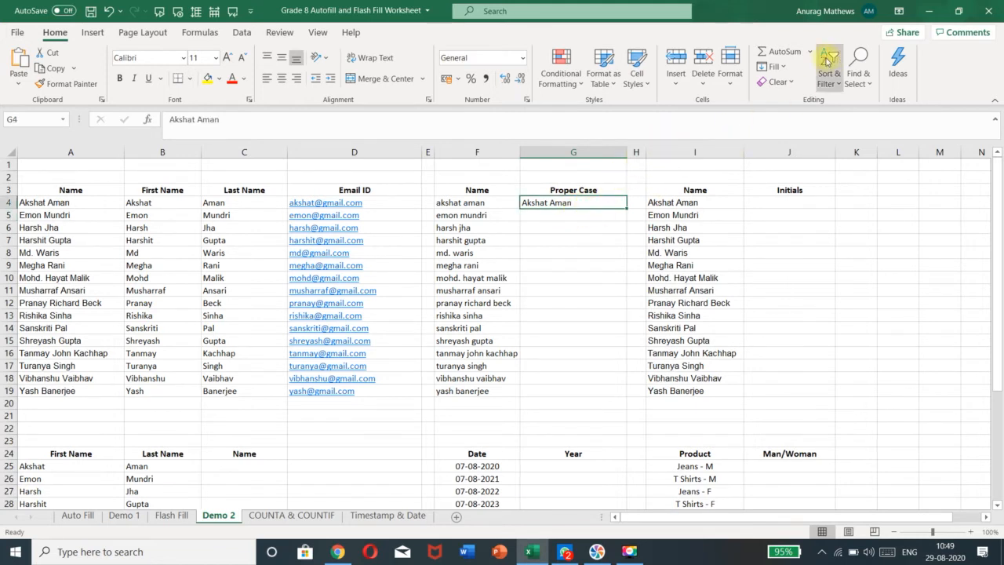
pyautogui.click(786, 67)
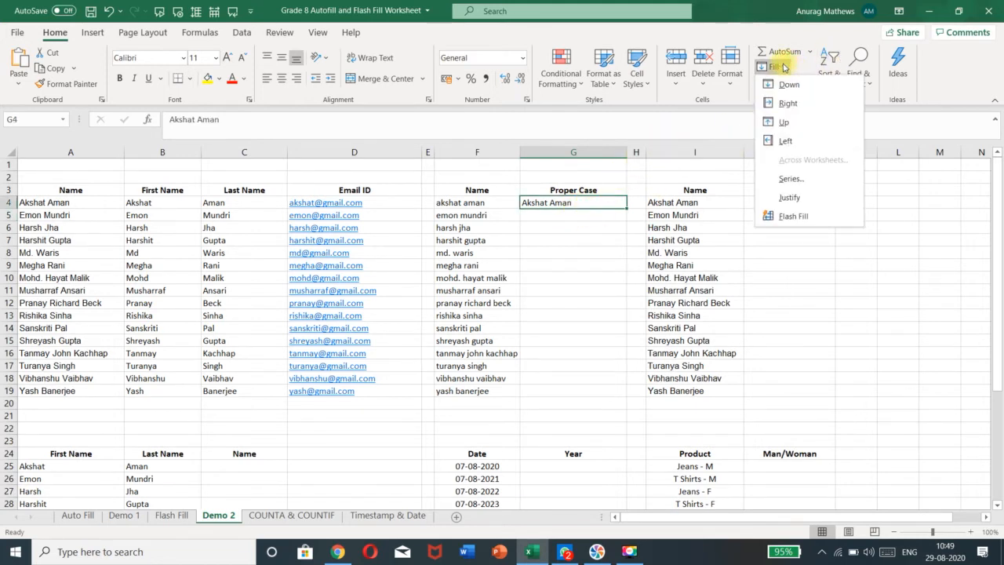
pyautogui.click(572, 204)
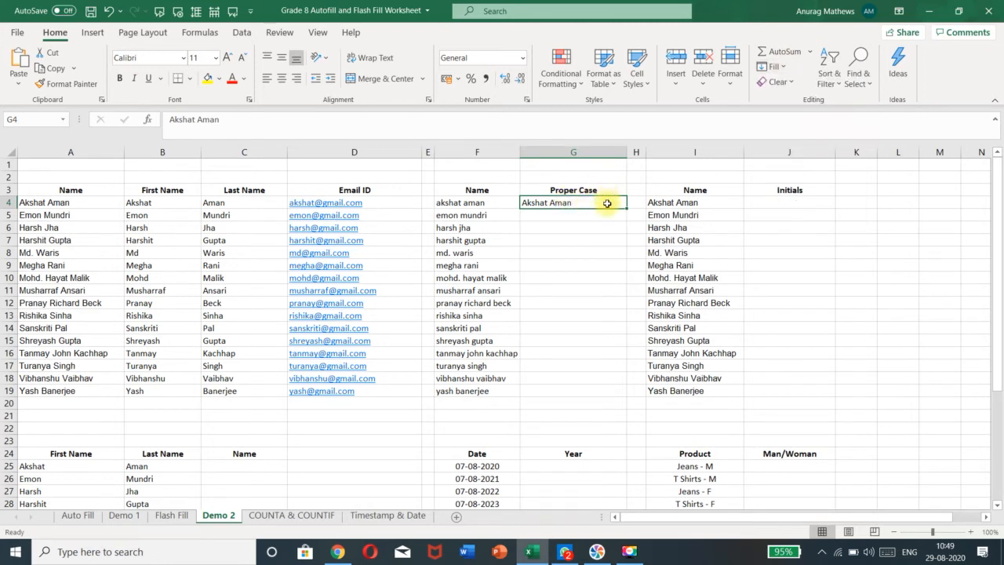
pyautogui.hotkey('ctrl', 'e')
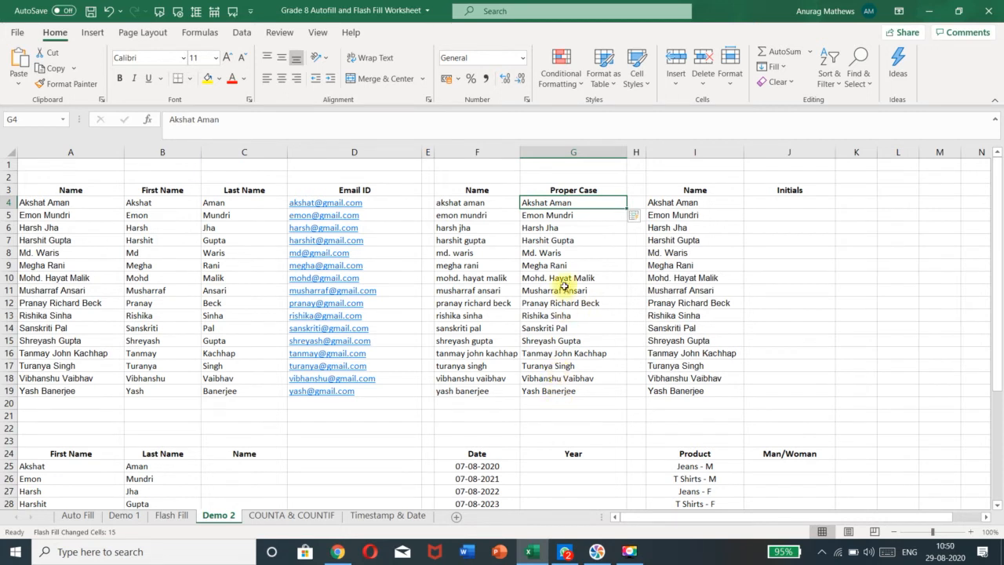
pyautogui.click(553, 227)
pyautogui.click(550, 215)
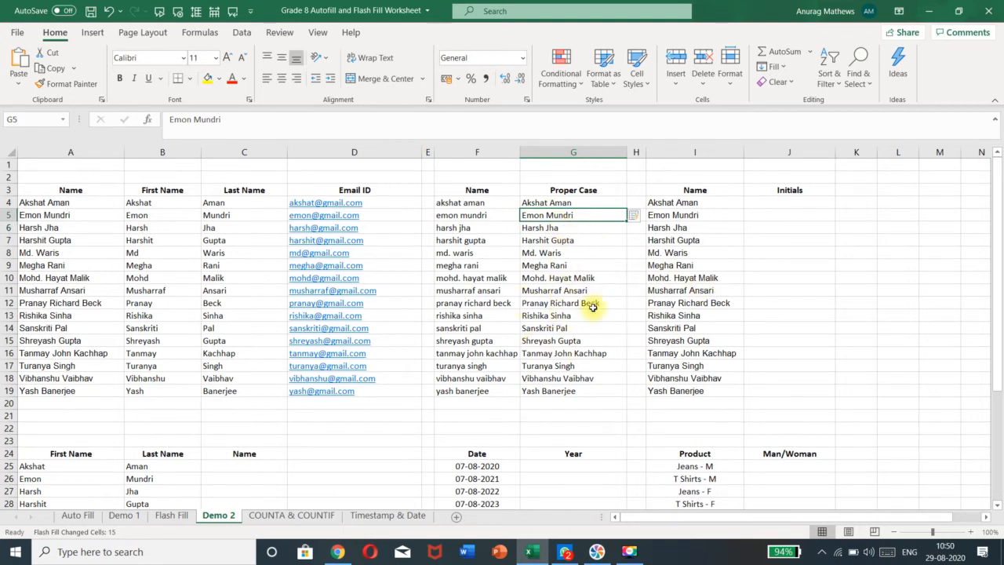
pyautogui.click(767, 213)
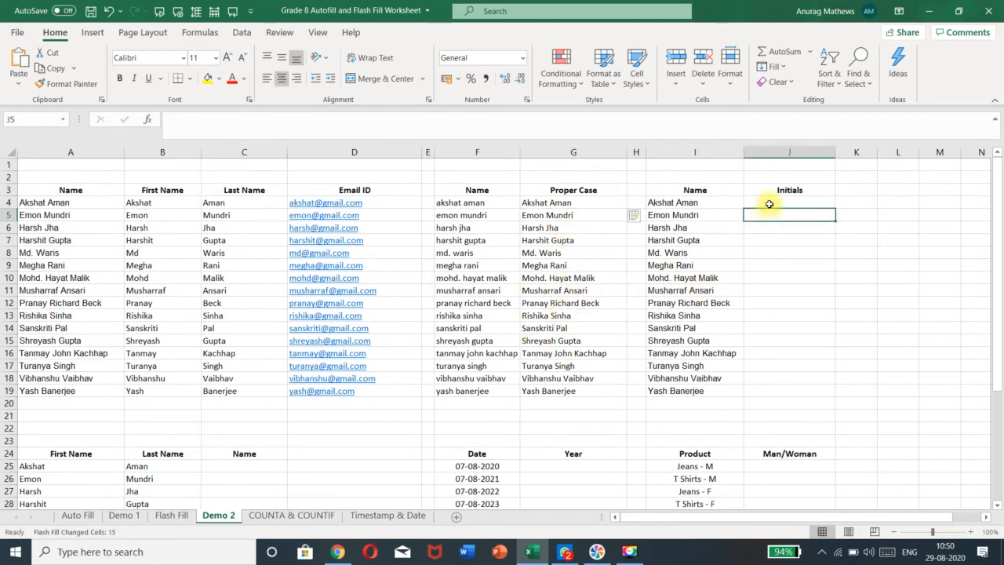
# Enter example initials AA in J4 and EM in J5, then Flash Fill the rest with Ctrl+E
pyautogui.click(769, 204)
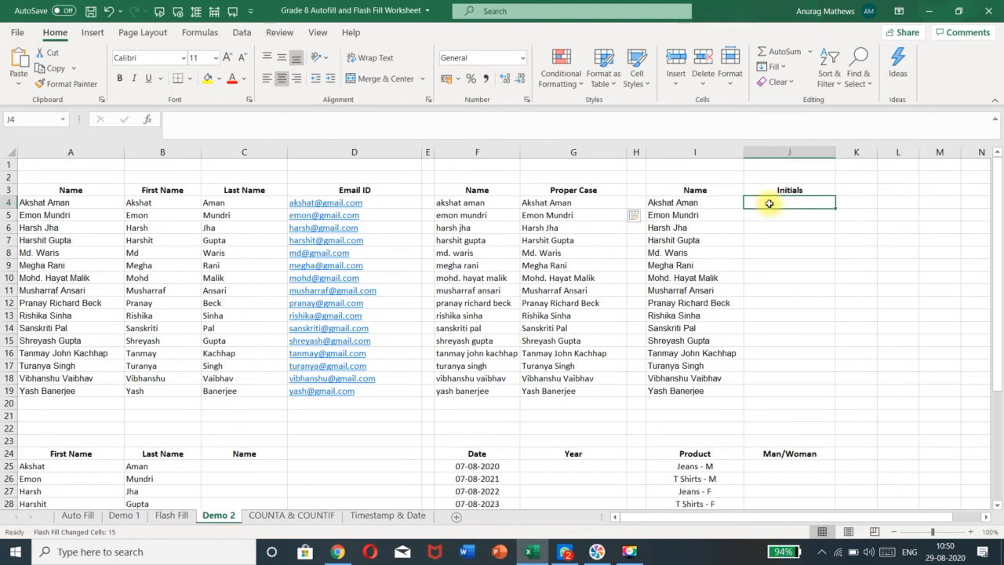
pyautogui.write('A')
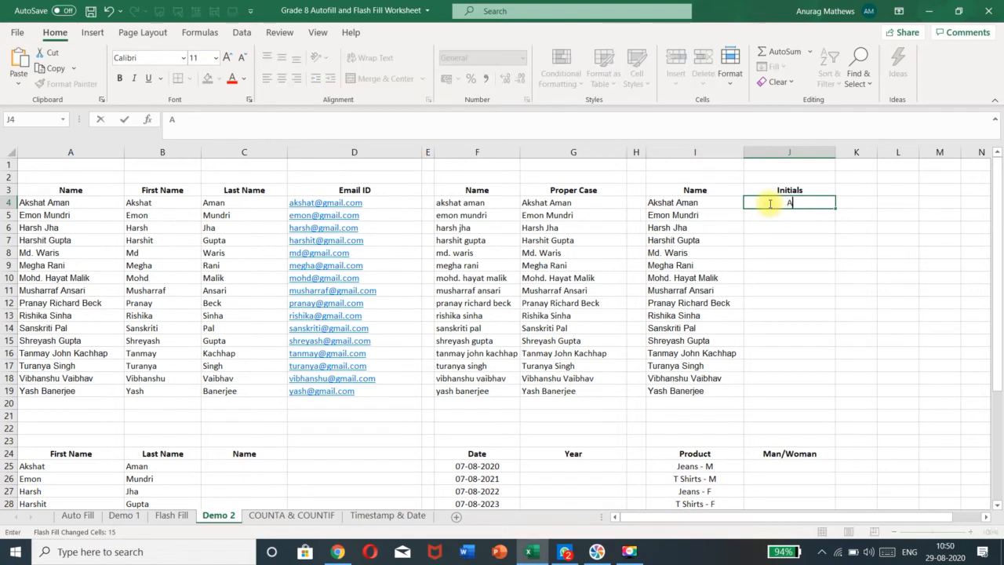
pyautogui.write('A')
pyautogui.press('Return')
pyautogui.write('EE')
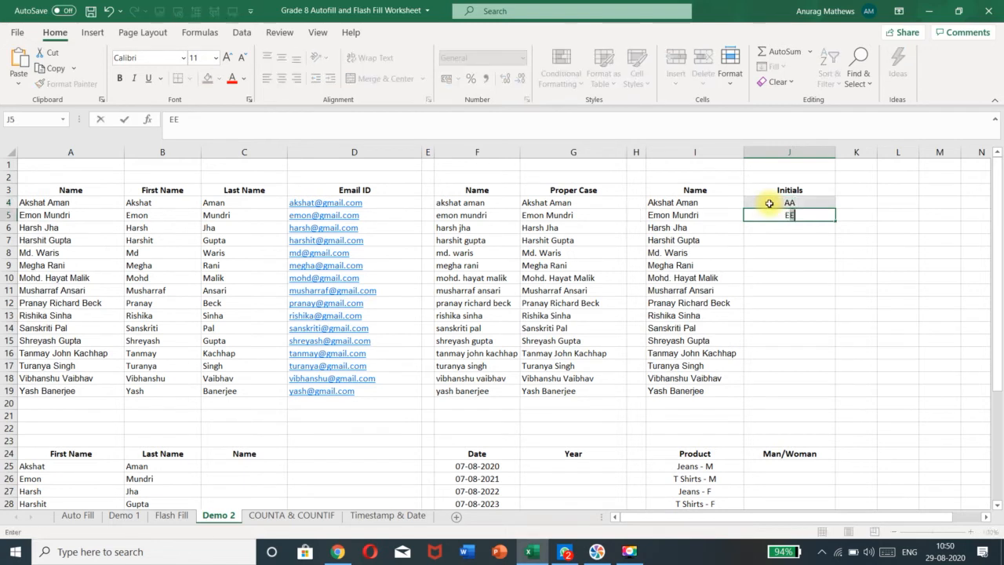
pyautogui.press('BackSpace')
pyautogui.write('m')
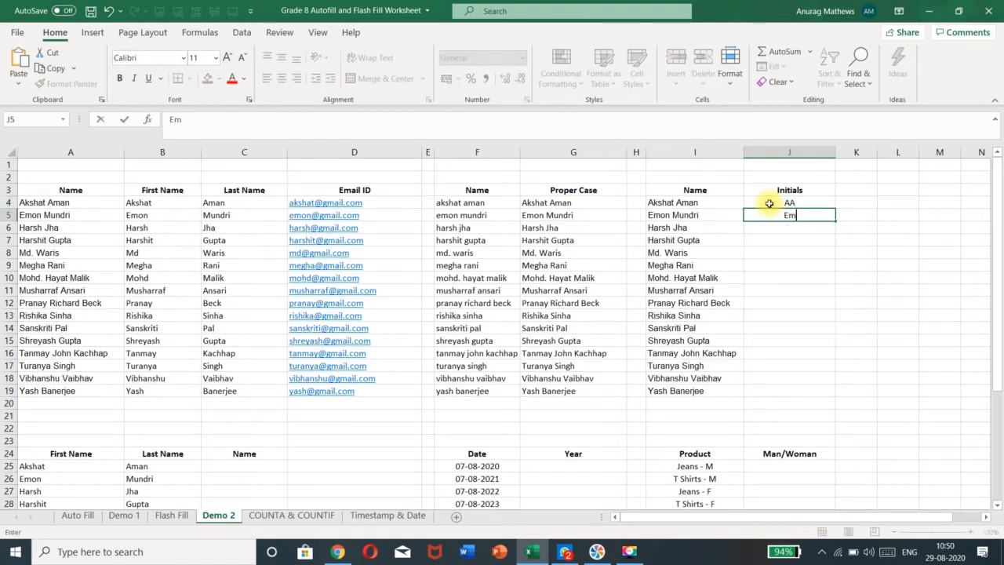
pyautogui.press('BackSpace')
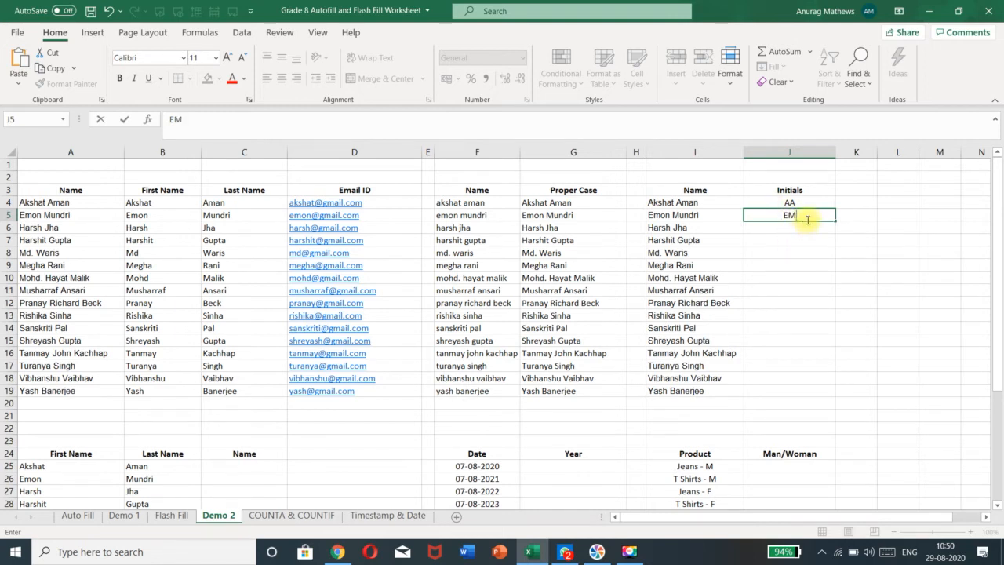
pyautogui.press('Return')
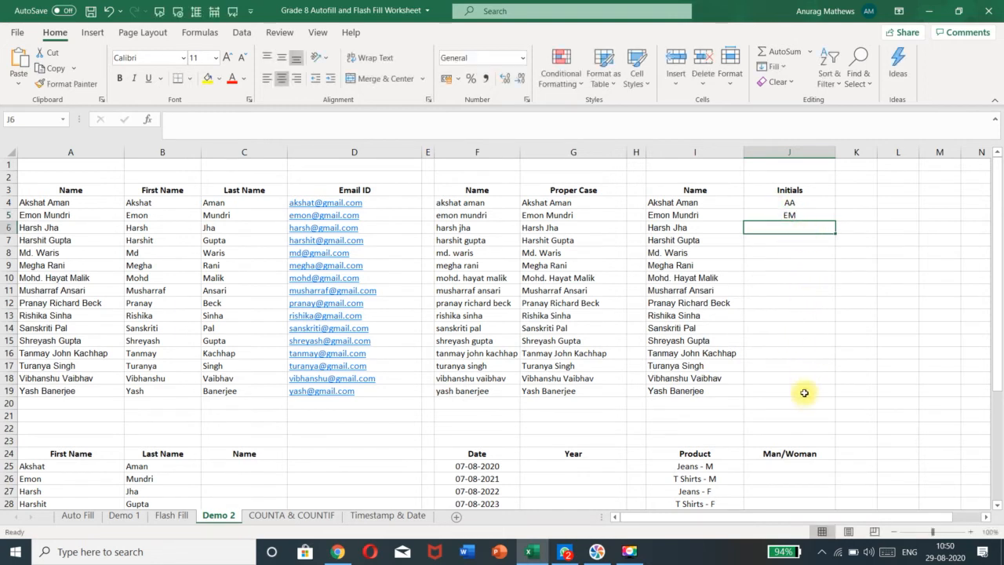
pyautogui.click(820, 241)
pyautogui.press('Up')
pyautogui.press('Up')
pyautogui.press('Up')
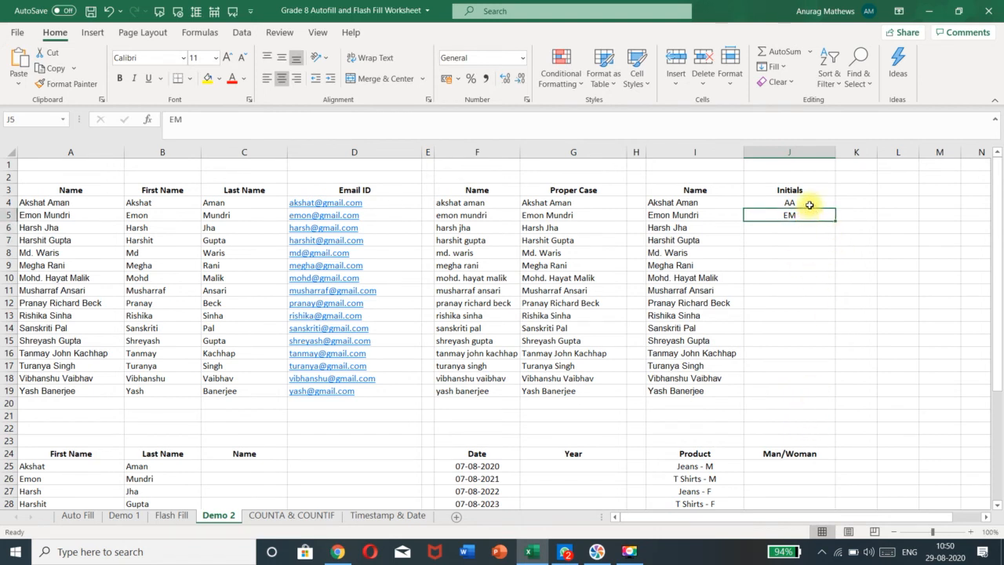
pyautogui.click(812, 216)
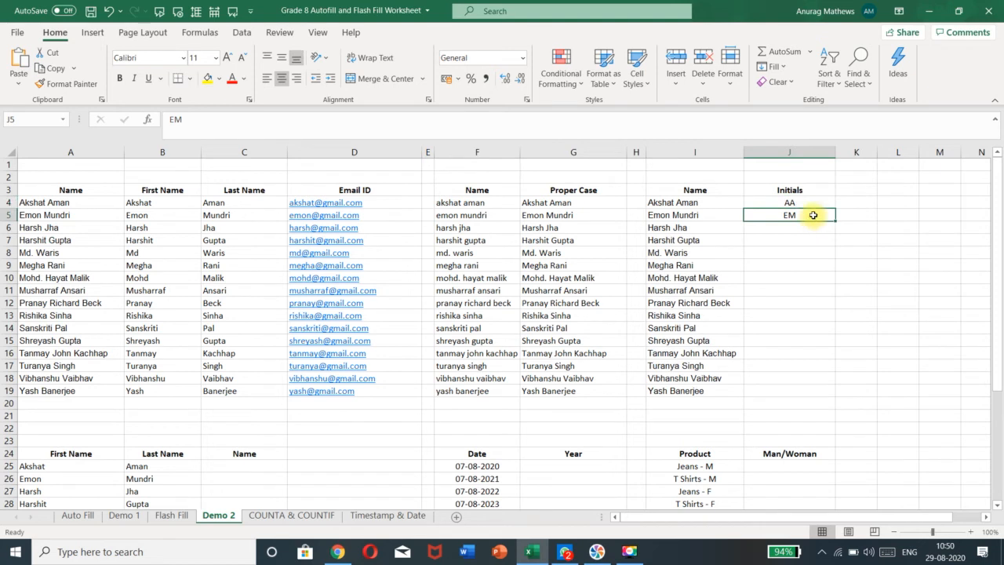
pyautogui.hotkey('ctrl', 'e')
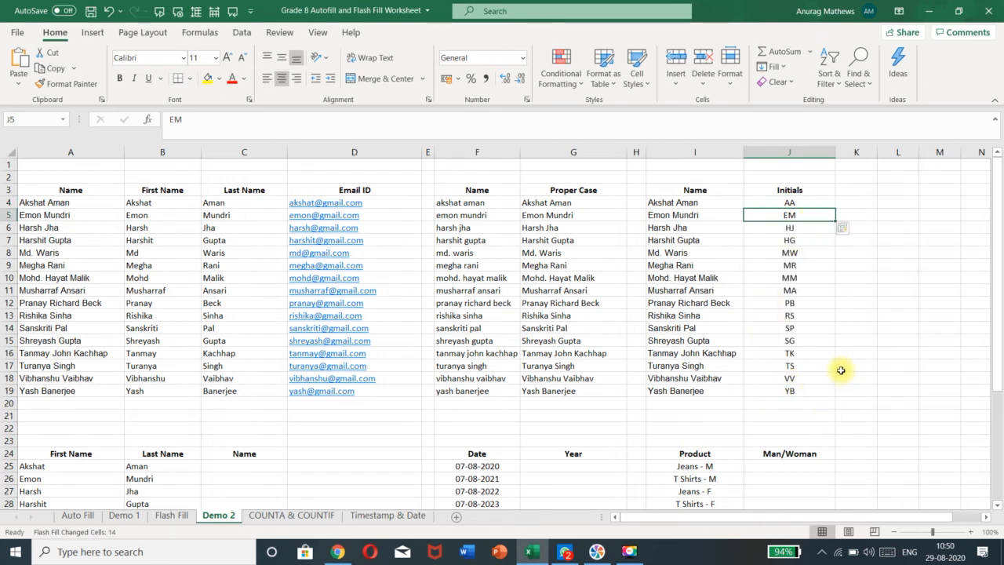
pyautogui.scroll(-3, 897, 288)
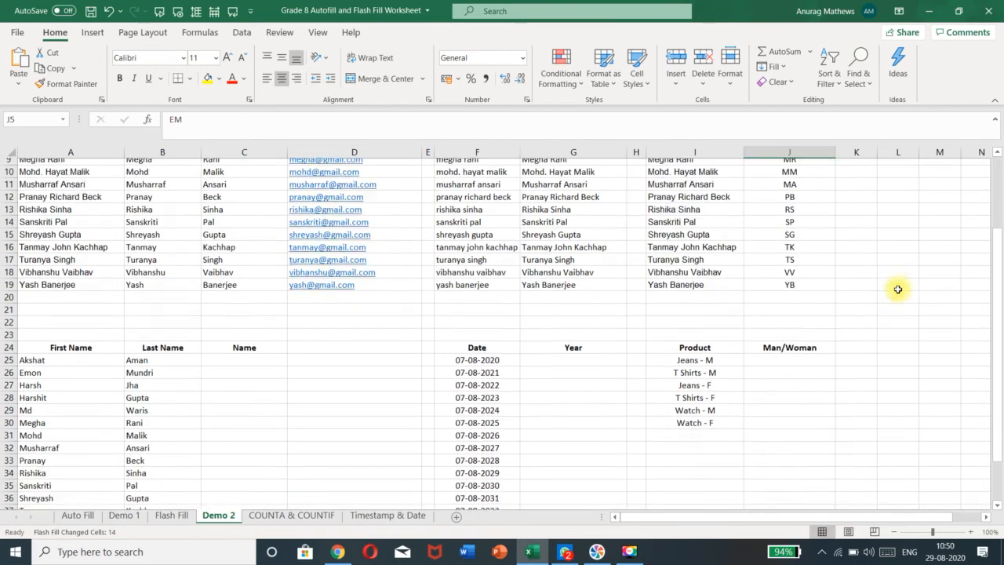
pyautogui.scroll(-4, 897, 289)
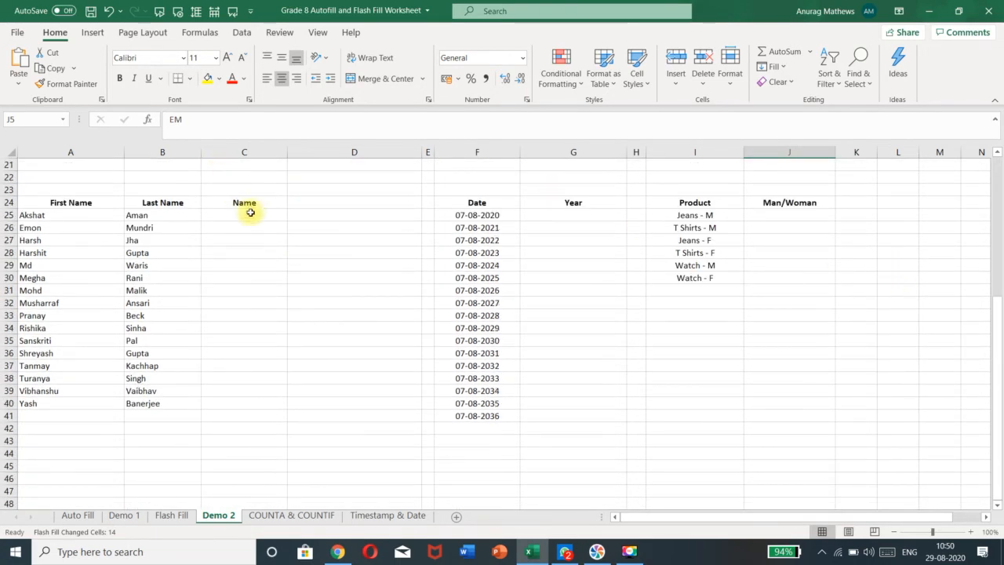
pyautogui.click(248, 214)
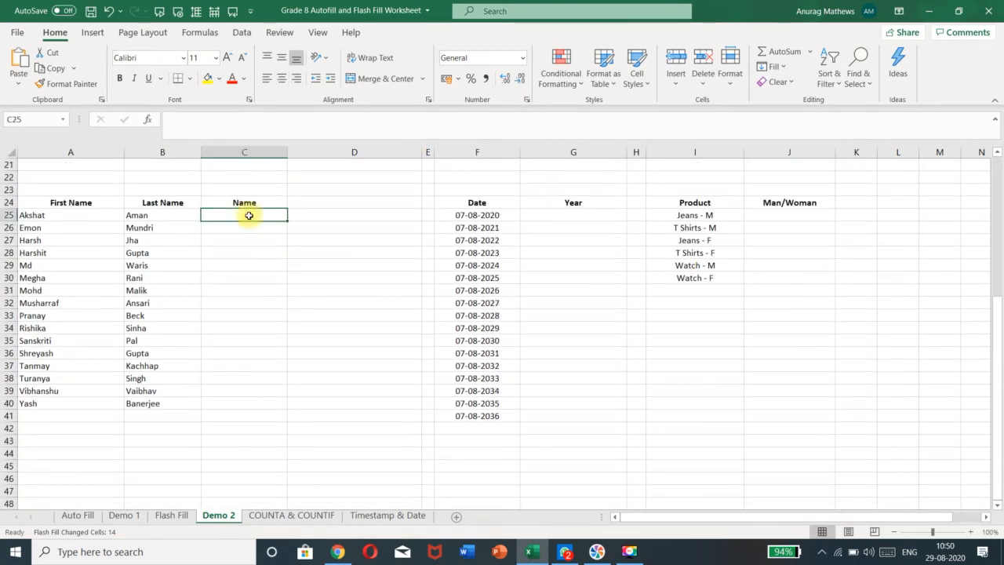
pyautogui.click(76, 214)
pyautogui.click(145, 216)
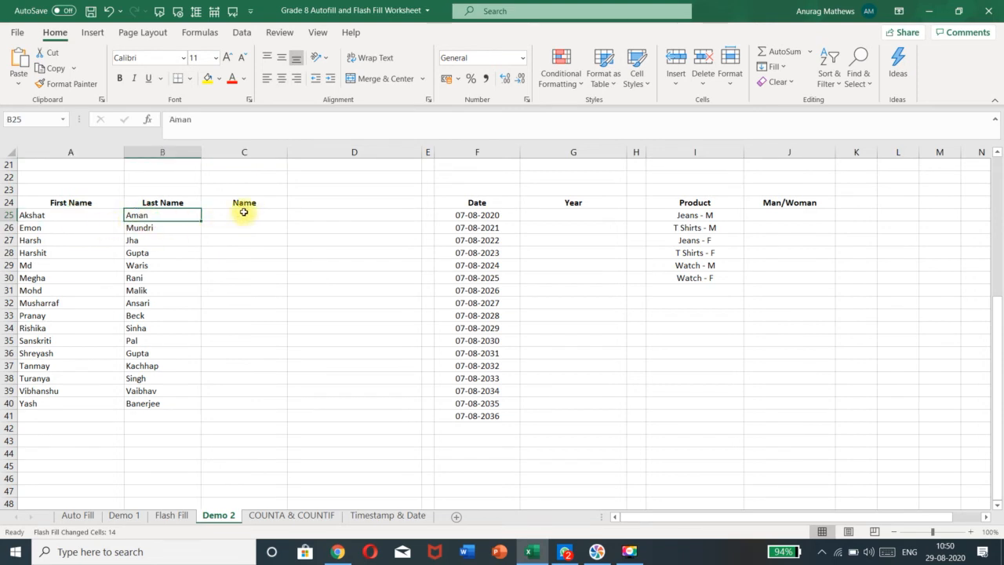
pyautogui.click(244, 212)
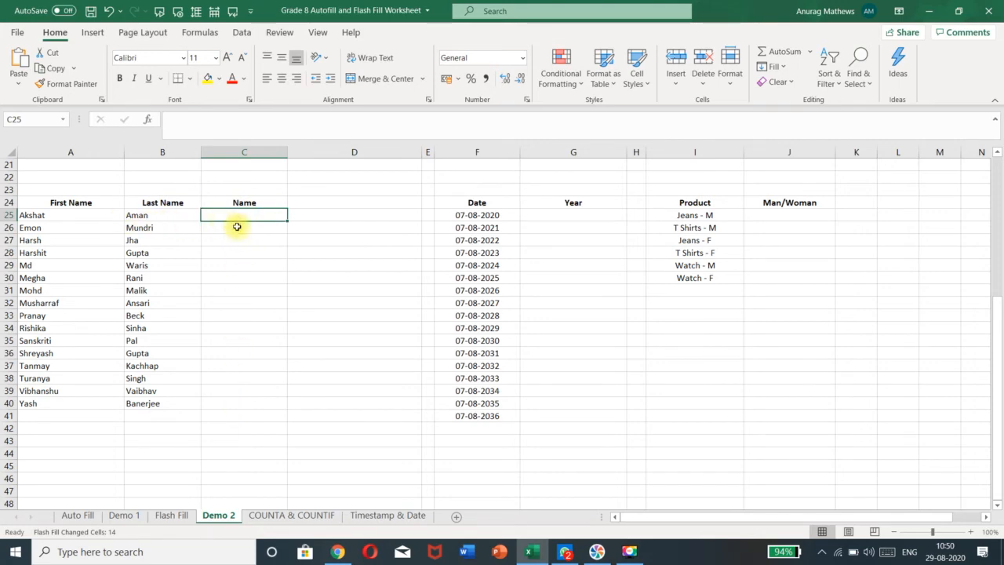
pyautogui.scroll(7, 79, 258)
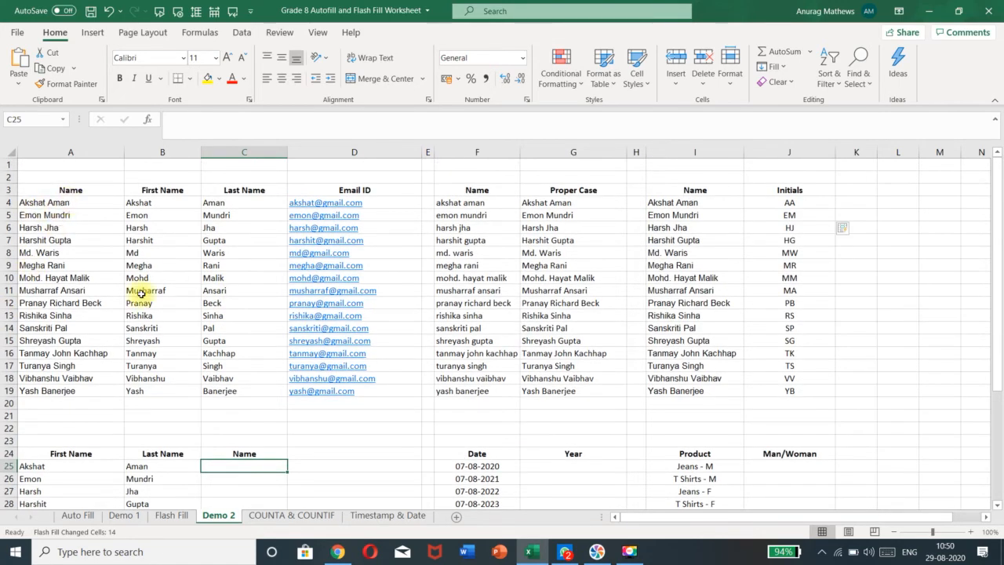
pyautogui.scroll(-5, 327, 454)
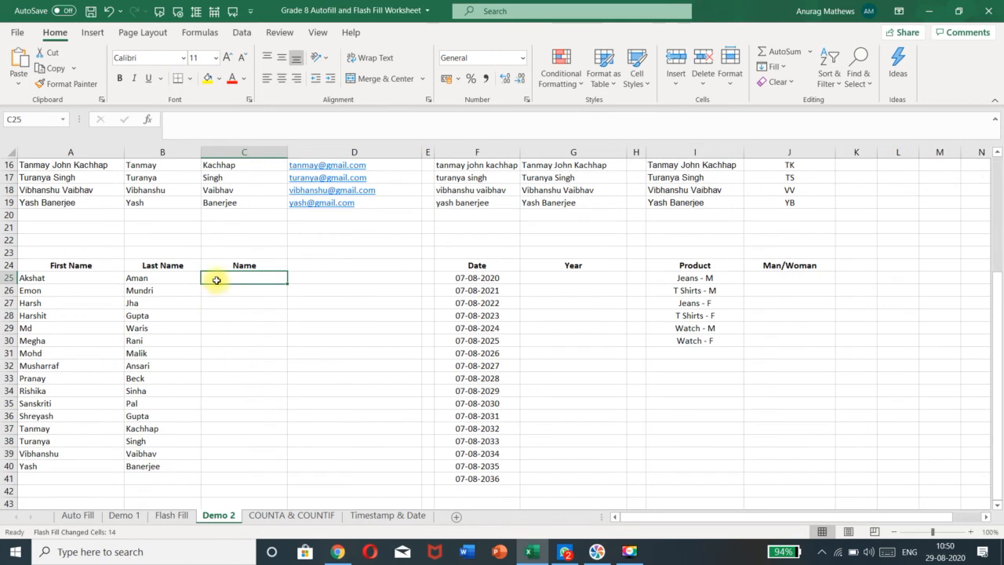
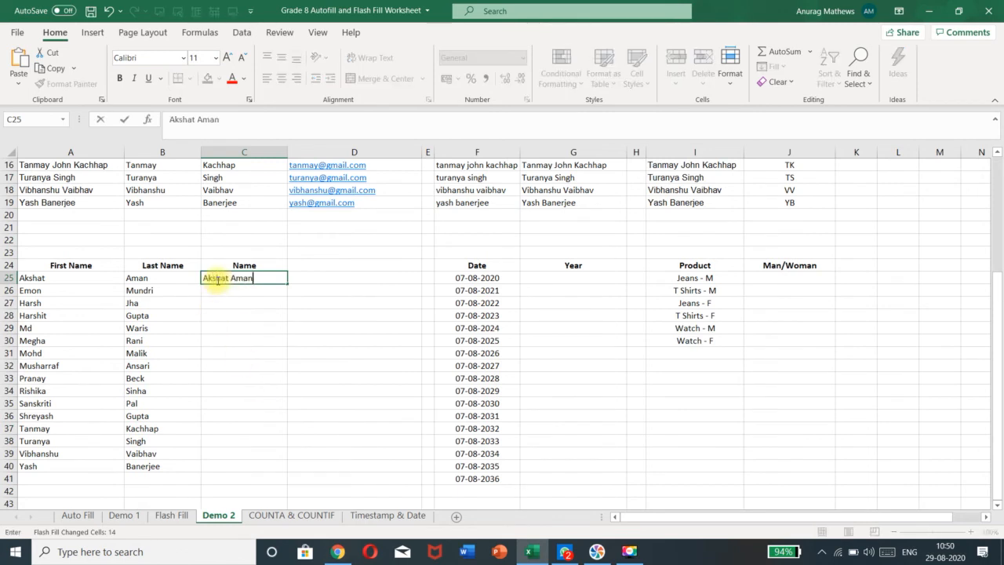
pyautogui.press('Return')
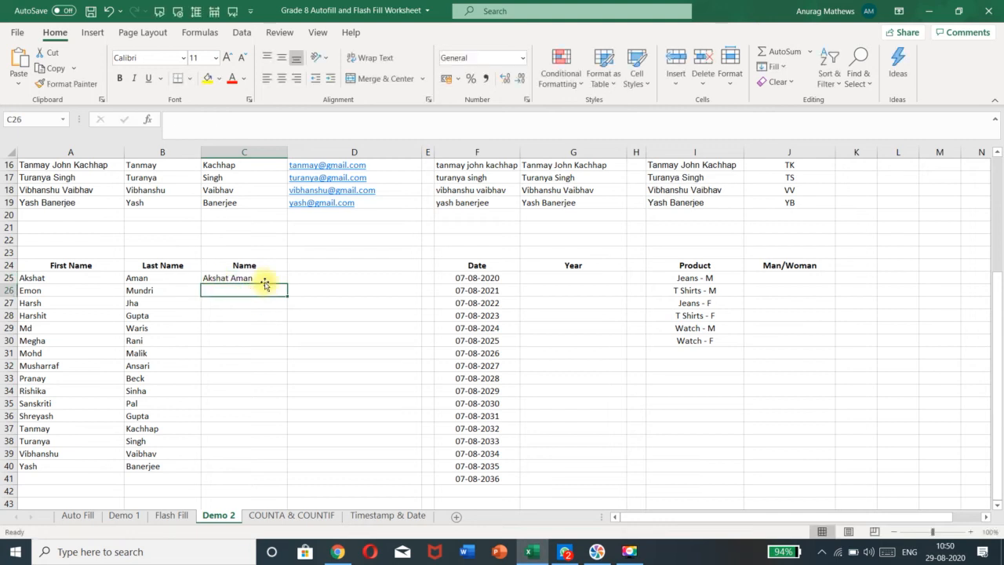
pyautogui.click(257, 277)
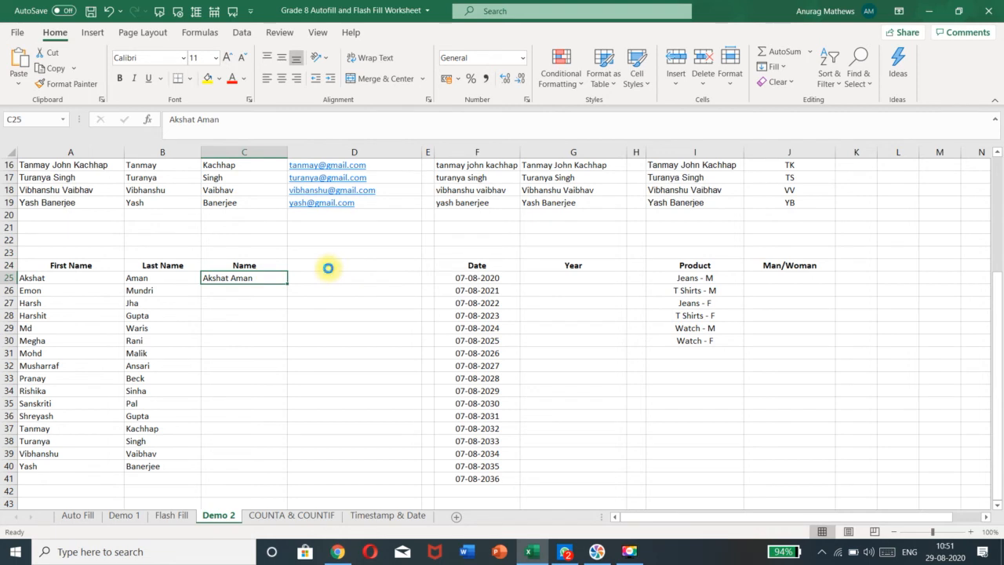
pyautogui.hotkey('ctrl', 'e')
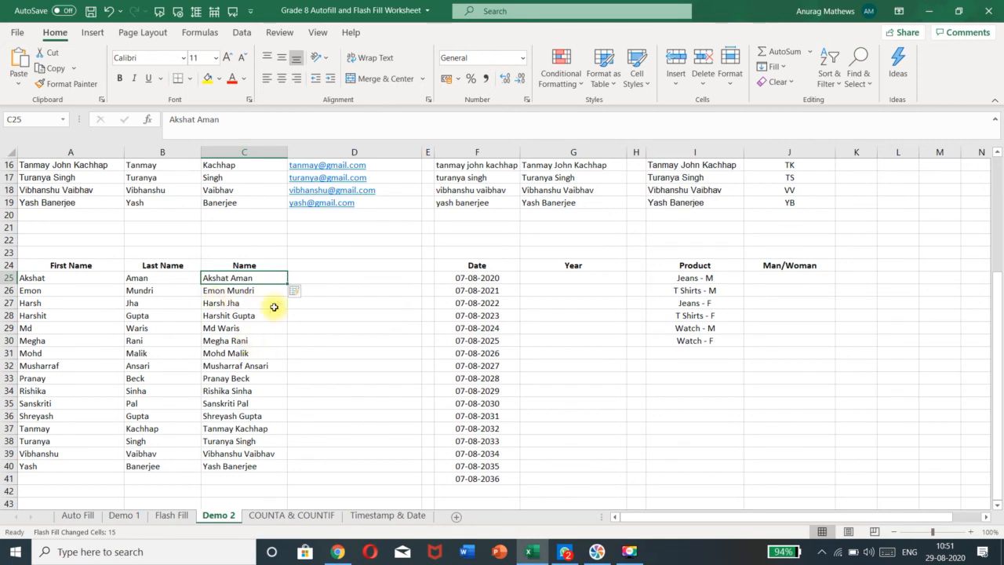
# Enter 2020 in G25 and Flash Fill the Year column with years through 2036
pyautogui.click(591, 287)
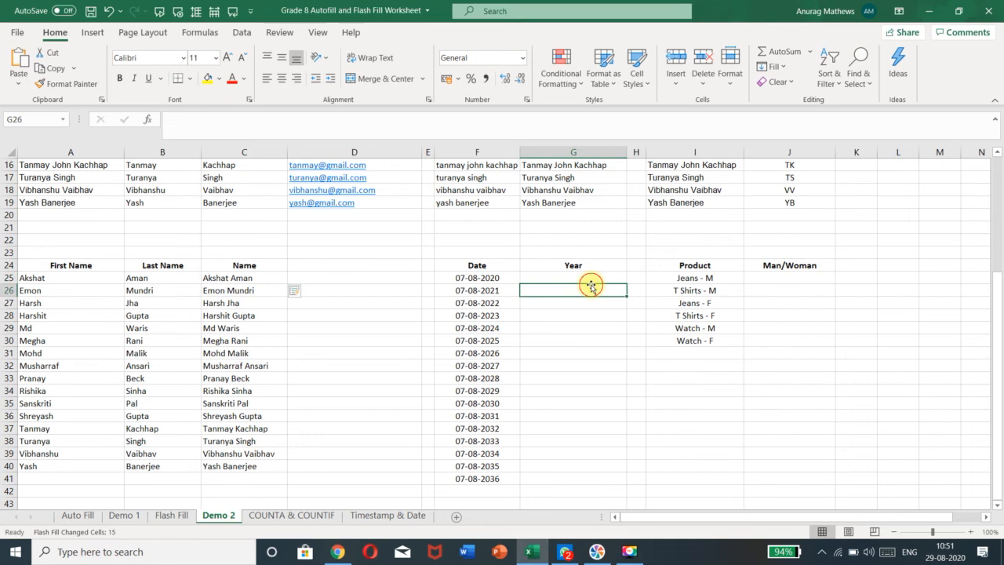
pyautogui.click(531, 277)
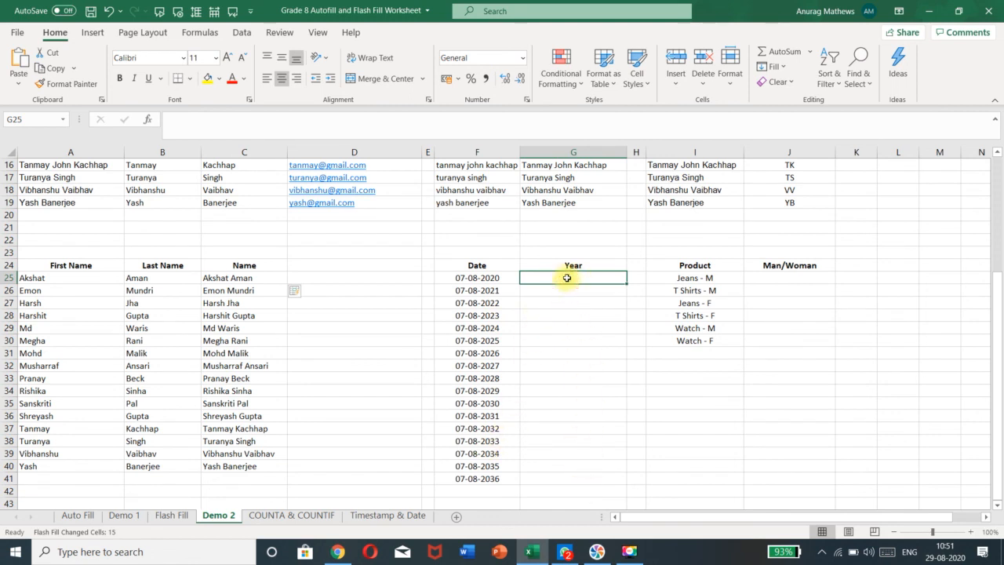
pyautogui.write('2020')
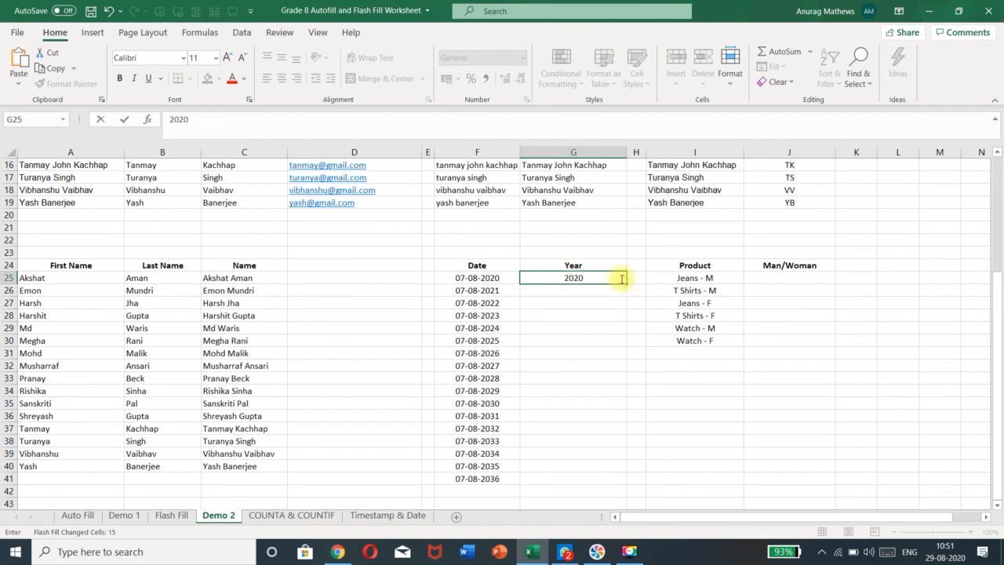
pyautogui.click(601, 276)
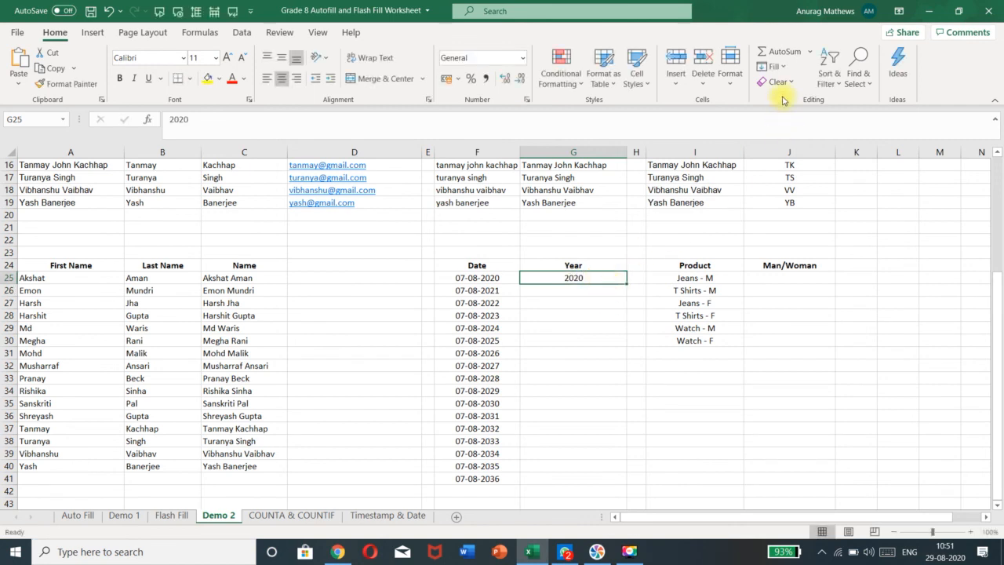
pyautogui.click(786, 67)
pyautogui.click(827, 214)
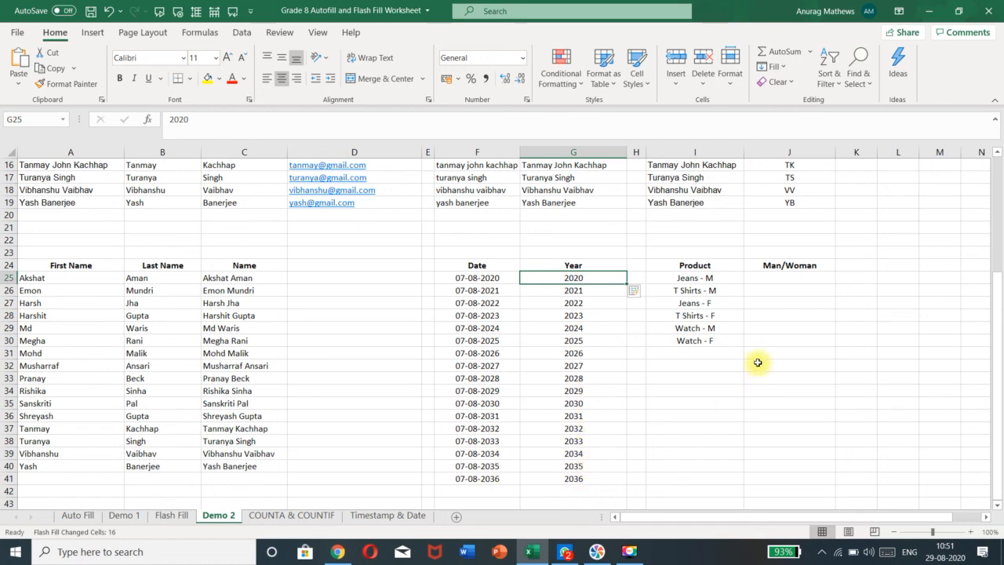
pyautogui.scroll(5, 827, 355)
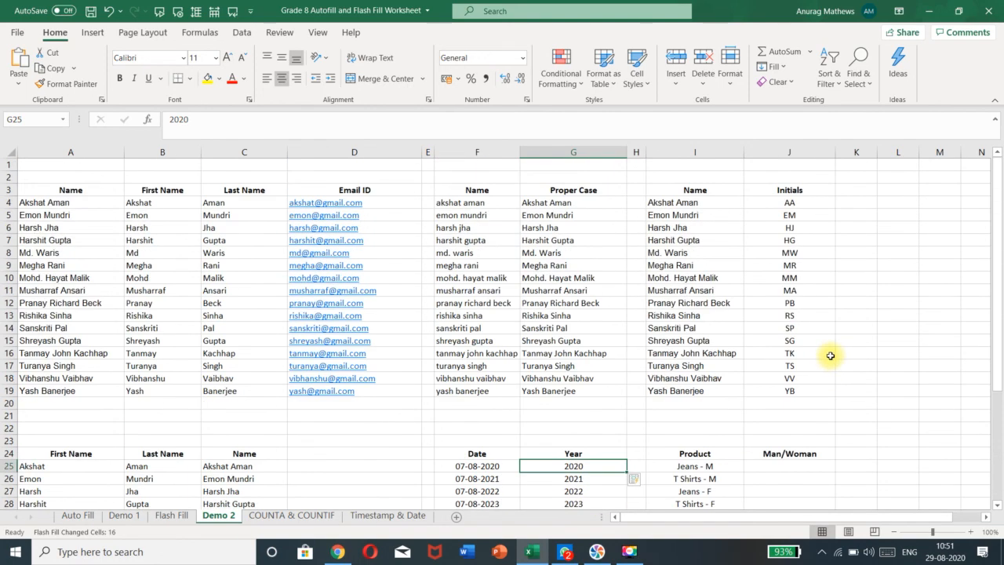